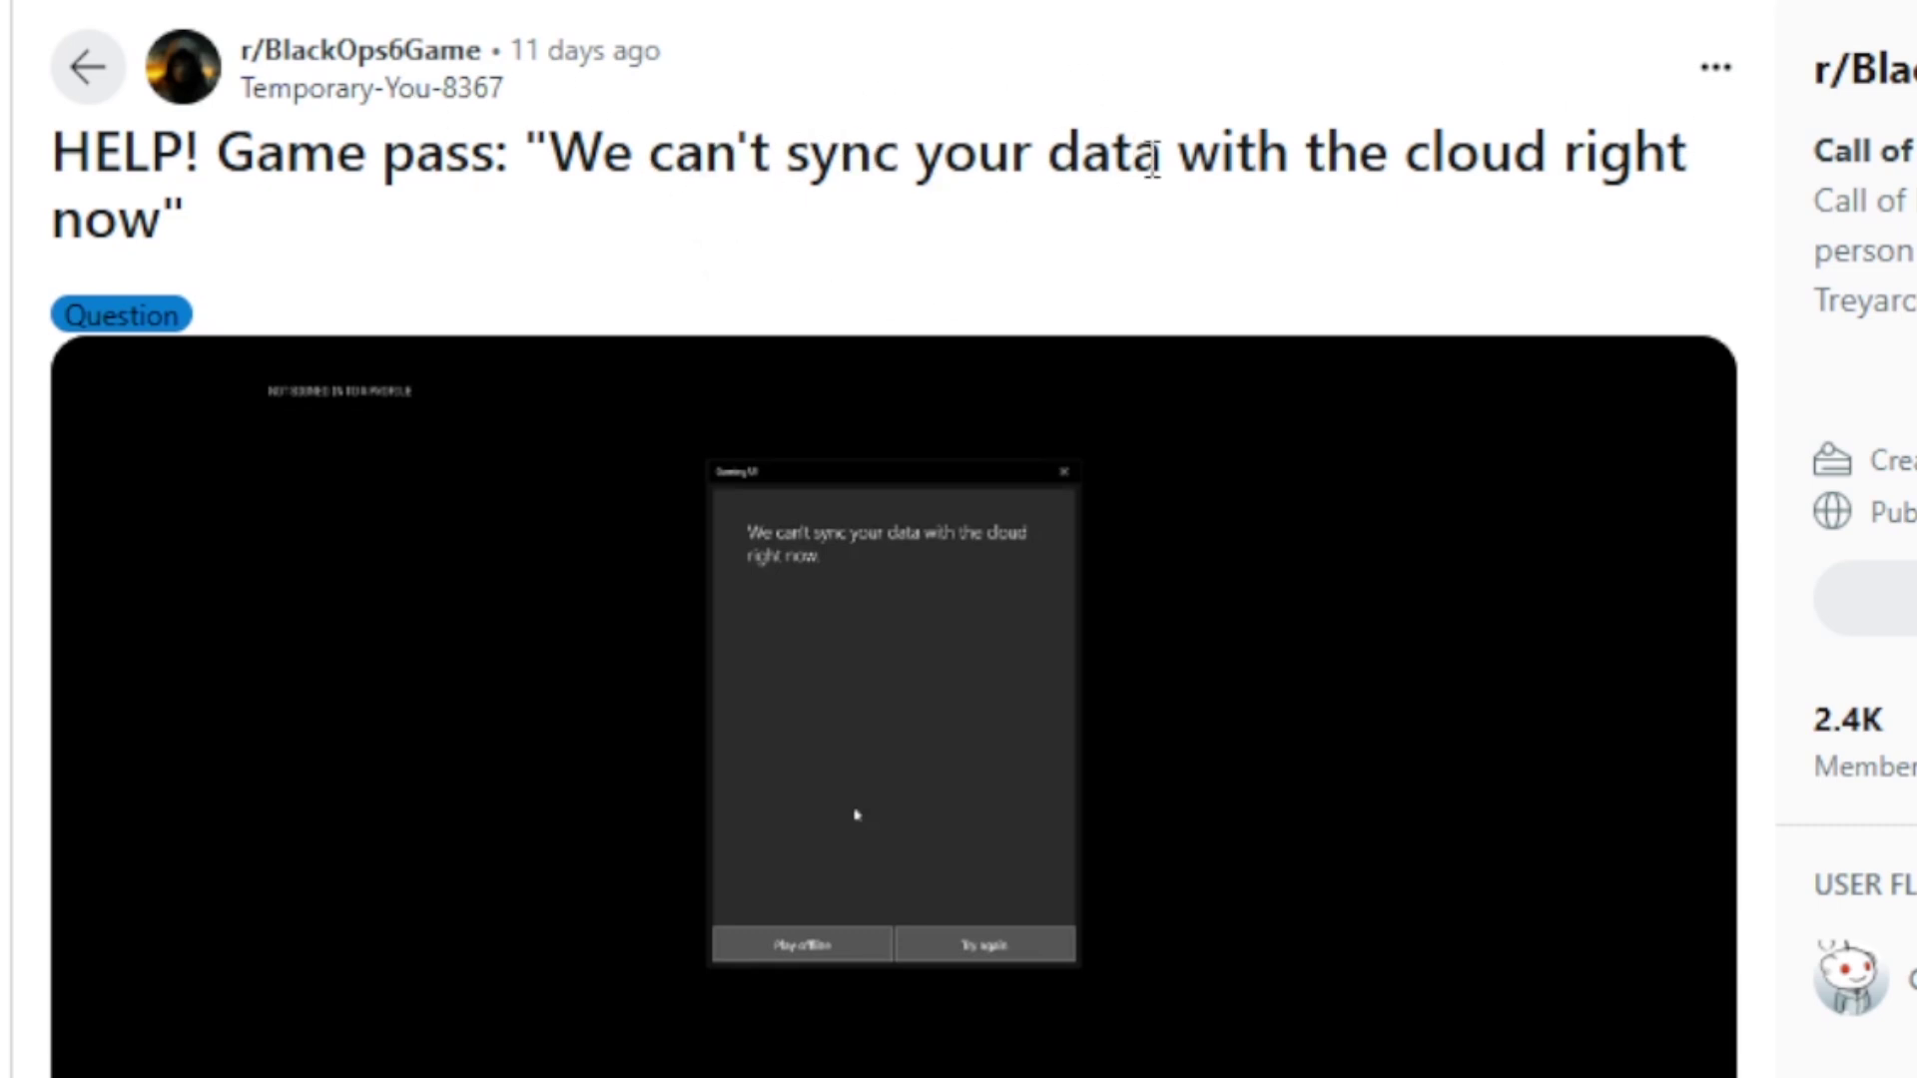
Step: Scroll the Xbox Status page to confirm all services, including Account & profile, are up
{"action": "scroll", "coordinate": [894, 539], "scroll_direction": "down", "scroll_amount": 15}
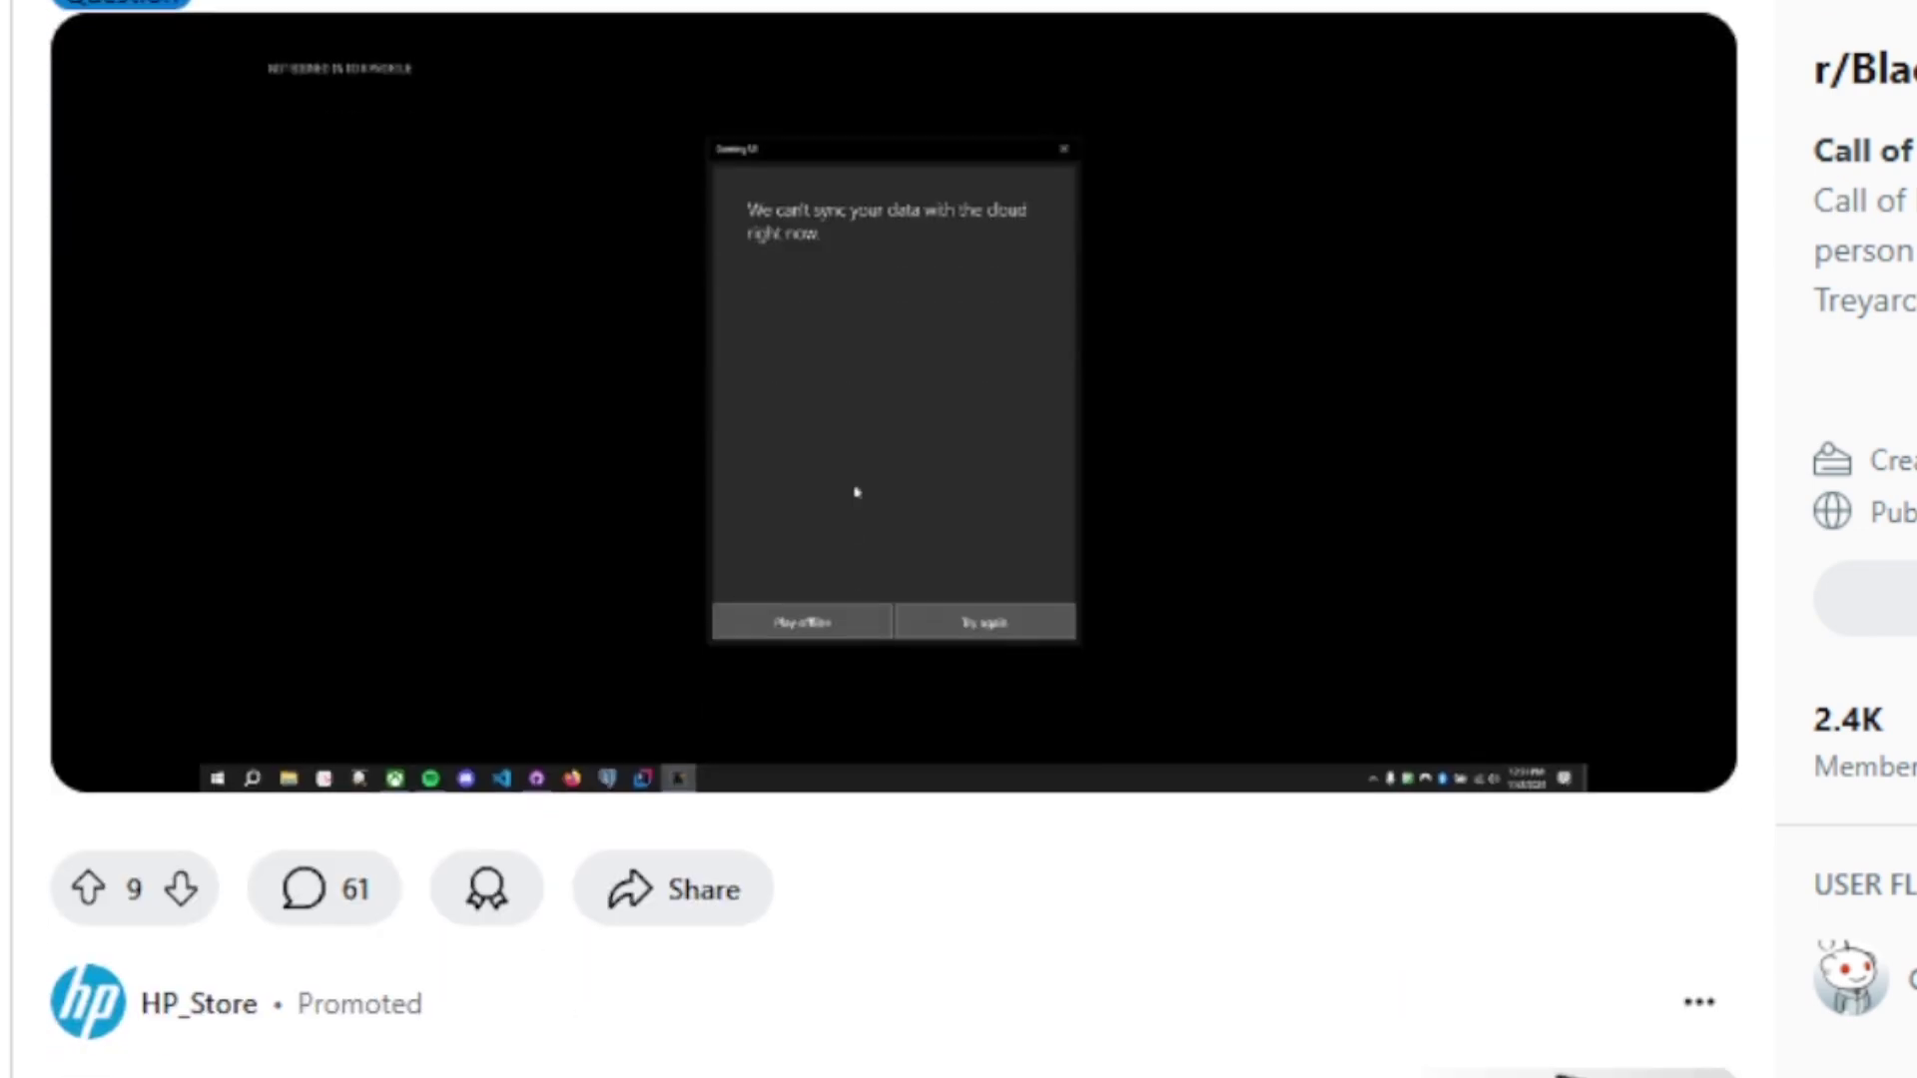
{"action": "scroll", "coordinate": [894, 539], "scroll_direction": "up", "scroll_amount": 10}
{"action": "scroll", "coordinate": [894, 539], "scroll_direction": "up", "scroll_amount": 5}
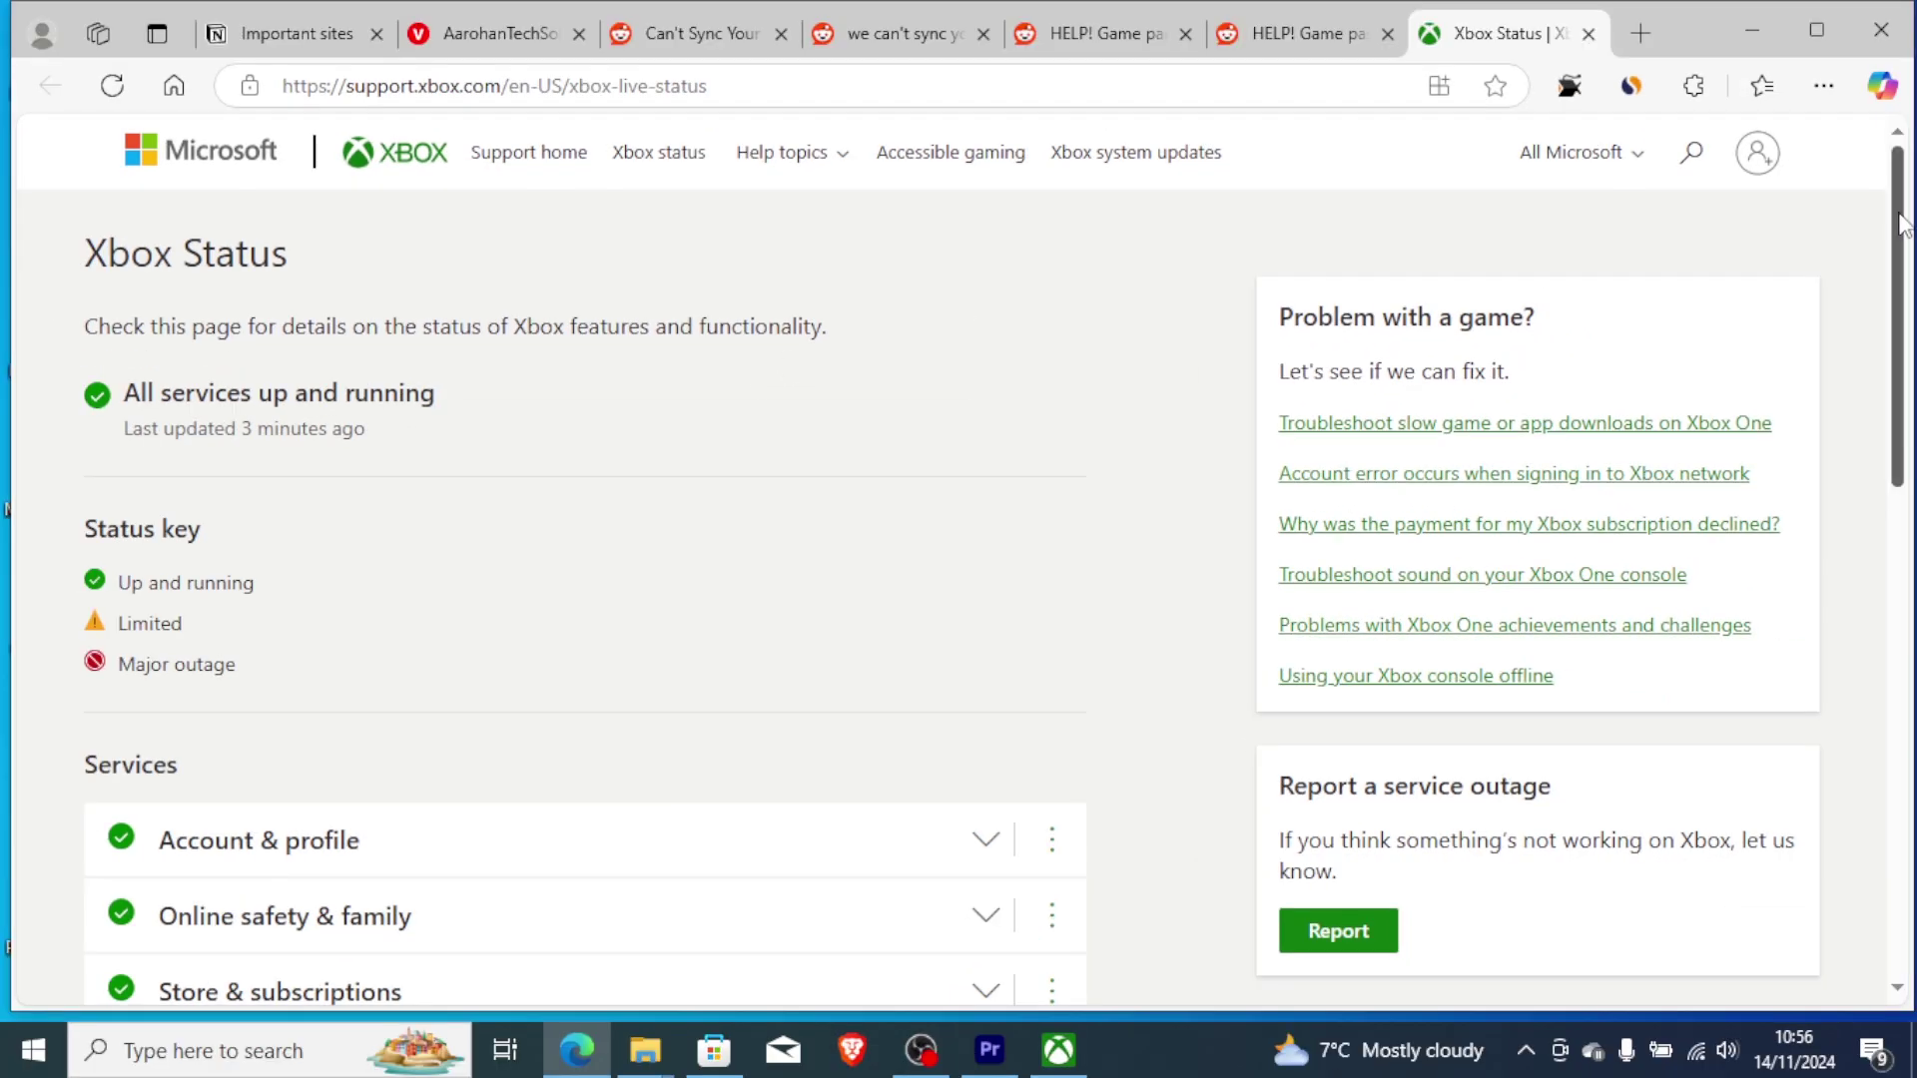
Step: Review both Reddit sync-error posts, go back to the Xbox Status tab, and minimize Edge
{"action": "scroll", "coordinate": [1900, 223], "scroll_direction": "down", "scroll_amount": 5}
{"action": "scroll", "coordinate": [1900, 224], "scroll_direction": "up", "scroll_amount": 4}
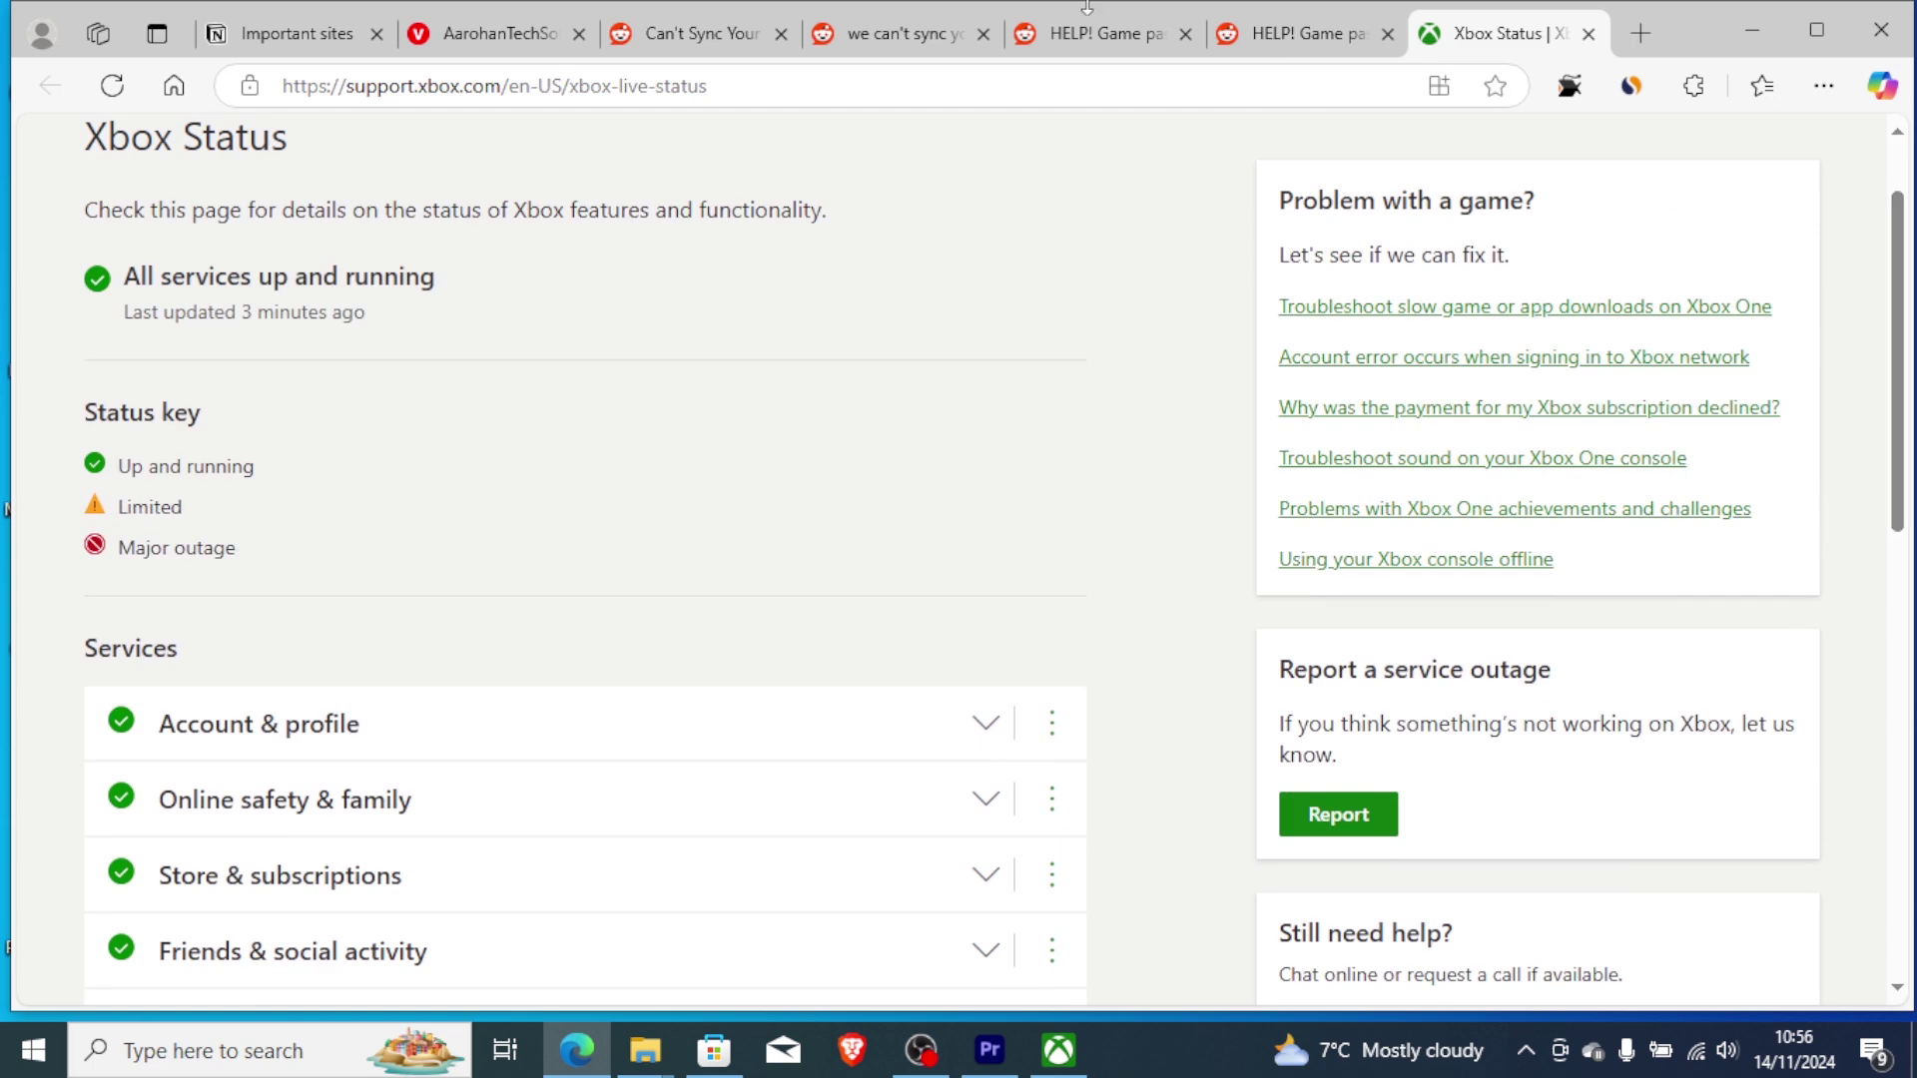
{"action": "left_click", "coordinate": [1106, 33]}
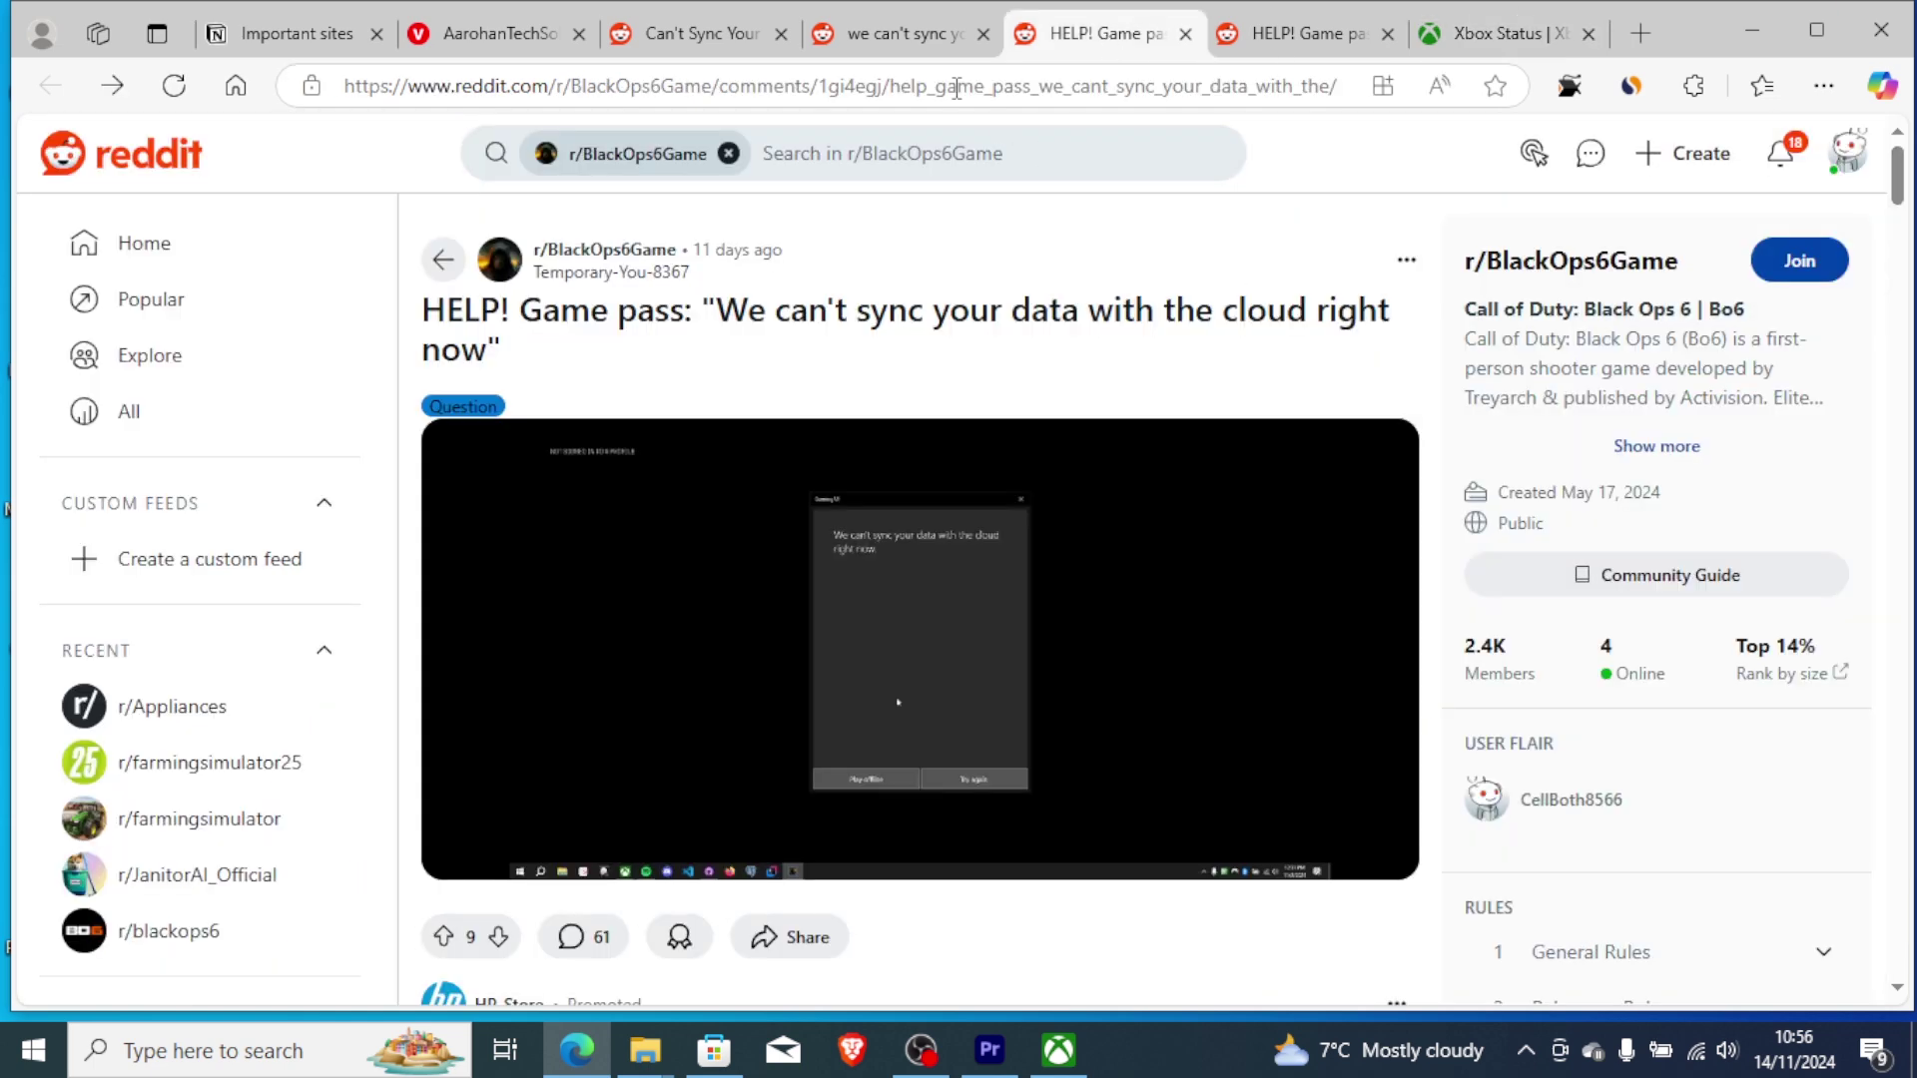
{"action": "left_click", "coordinate": [920, 40]}
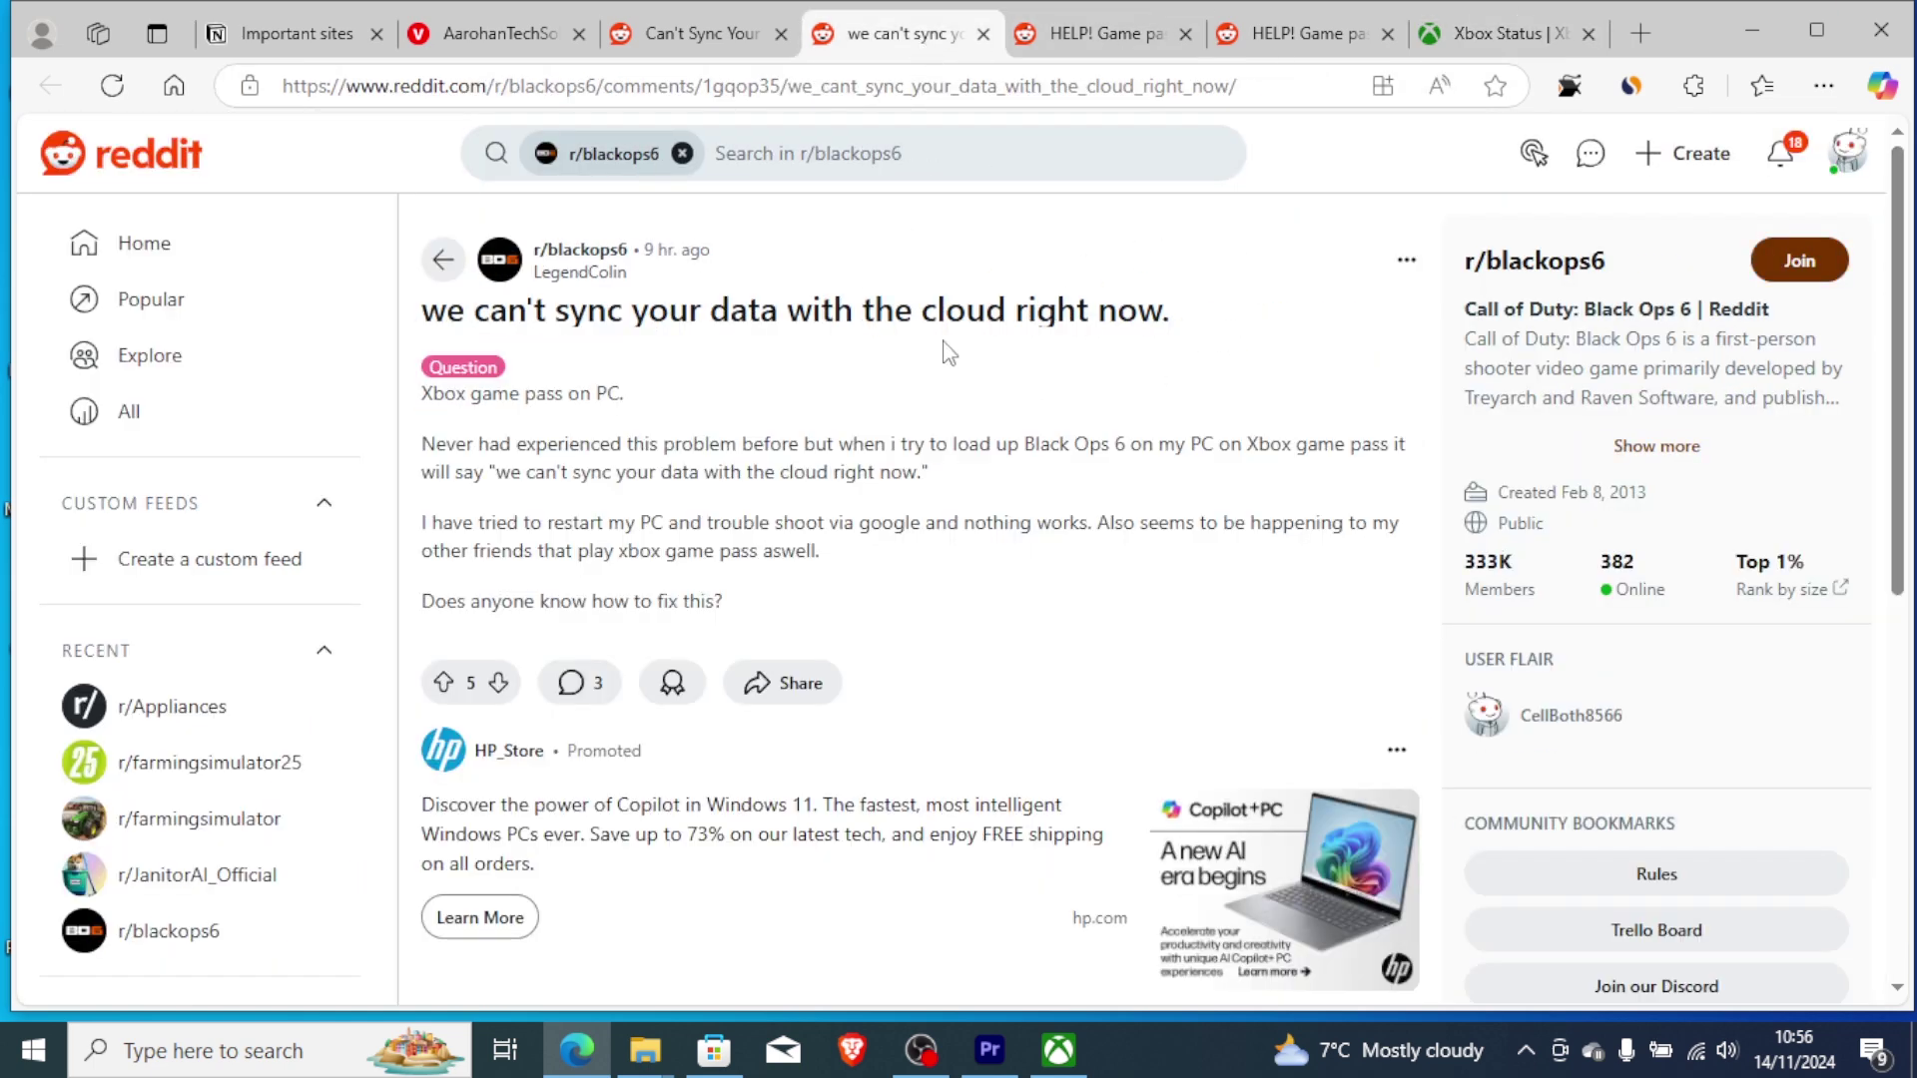
{"action": "left_click", "coordinate": [1487, 35]}
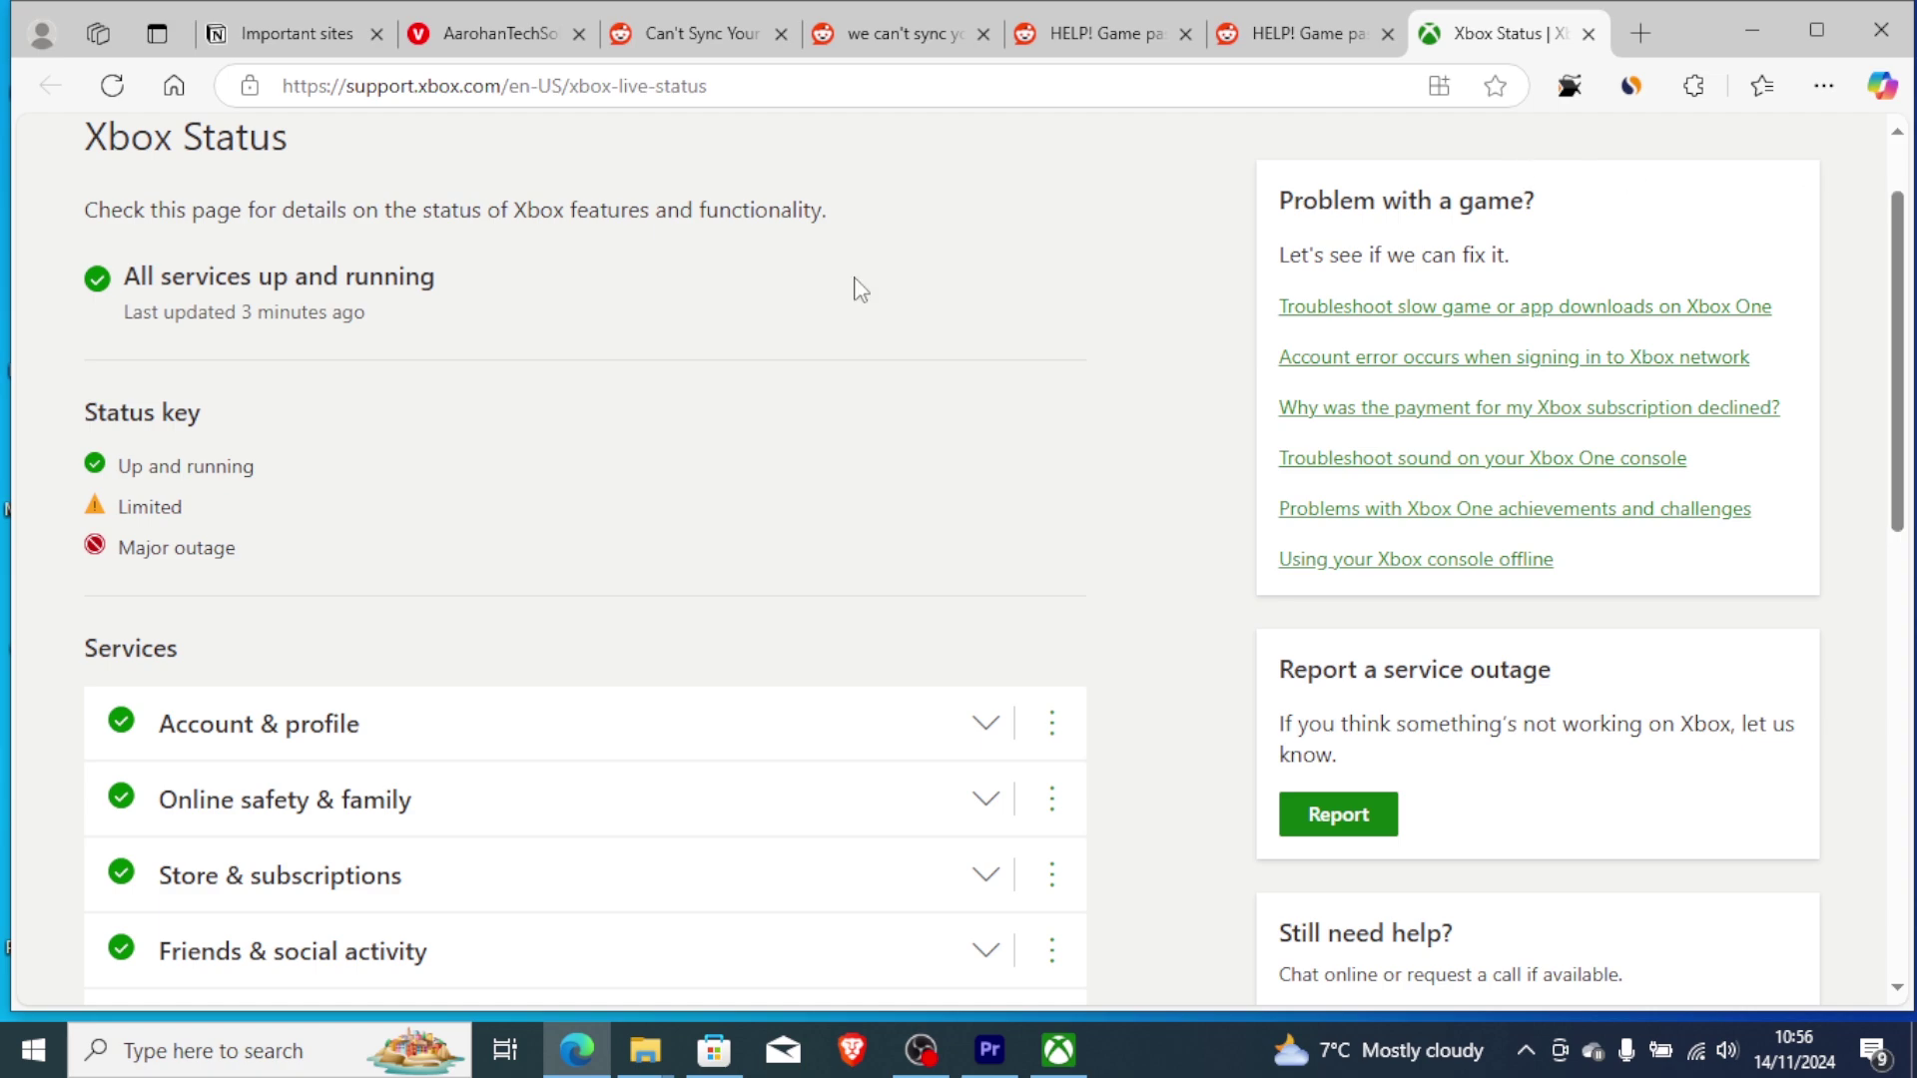
{"action": "left_click", "coordinate": [1775, 26]}
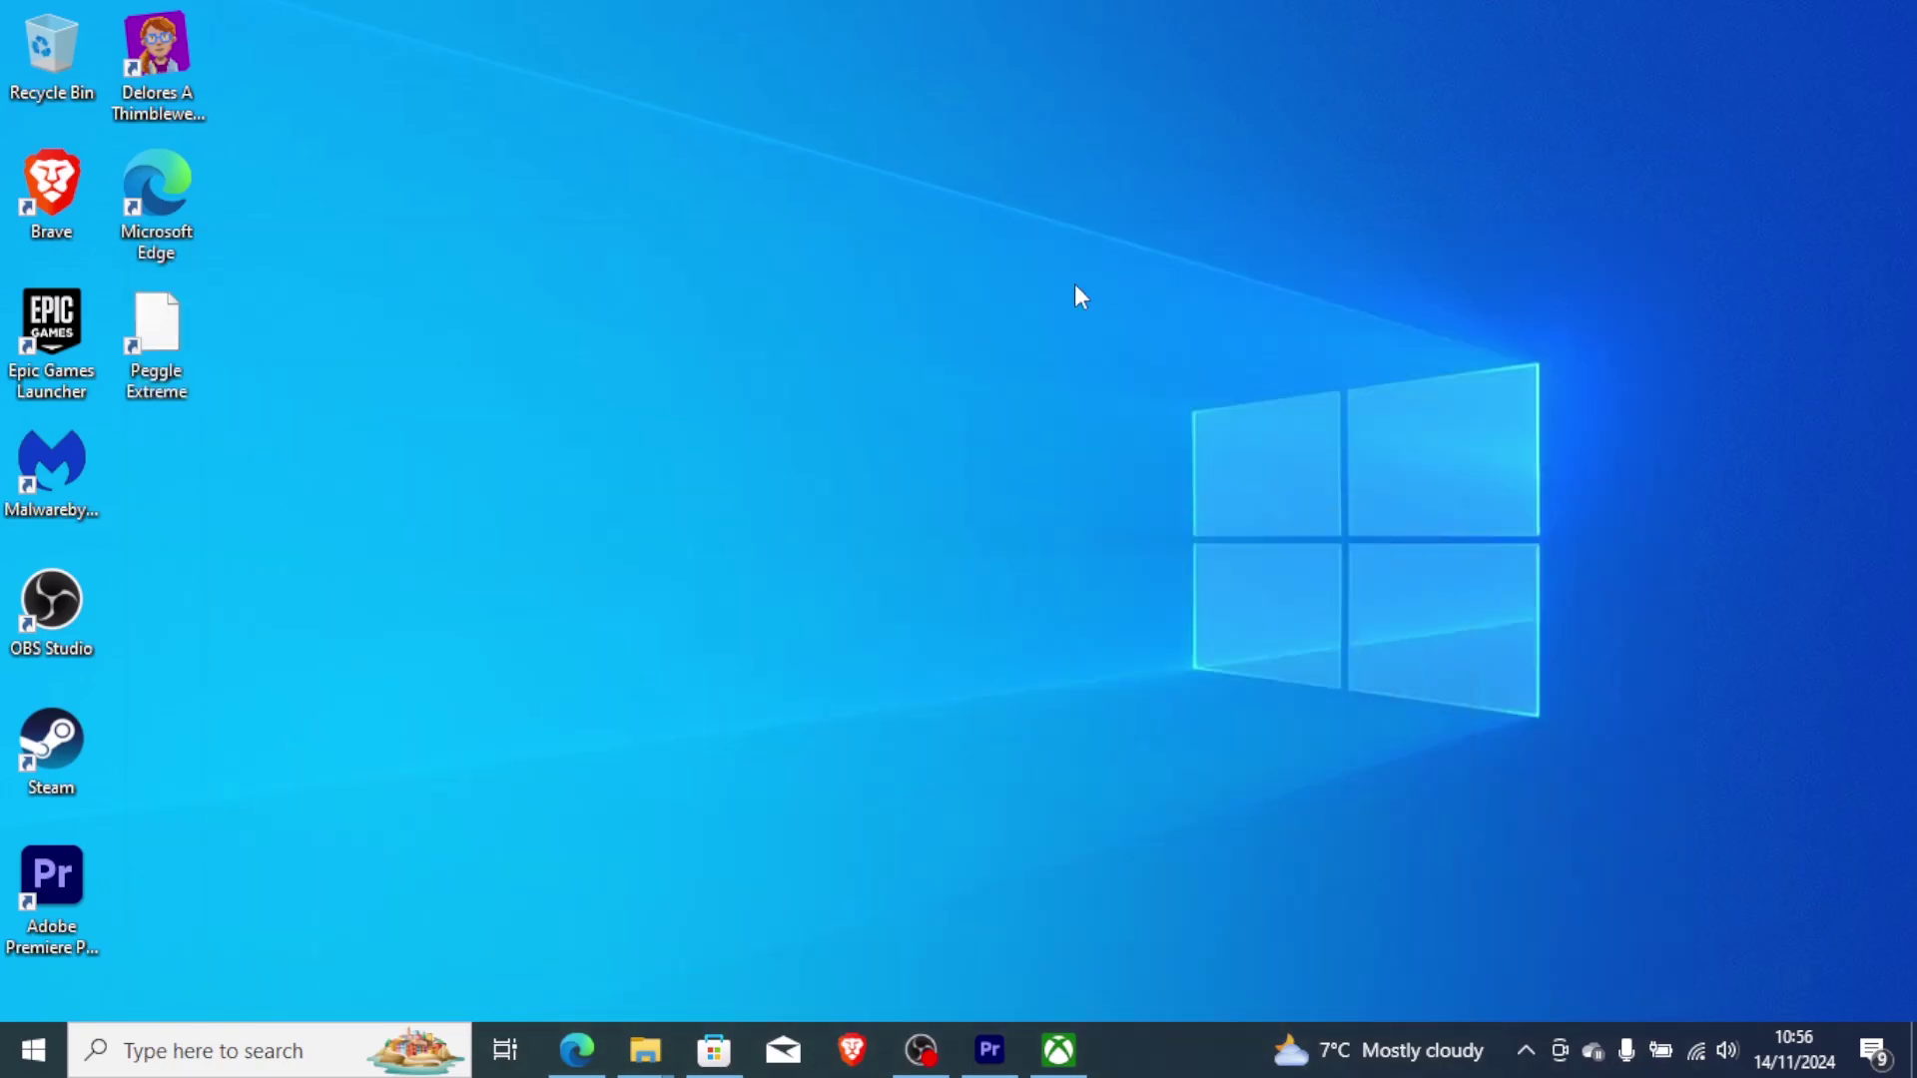
Step: Launch Task Manager from a Start search for 'task' and maximize it
{"action": "key", "text": "super"}
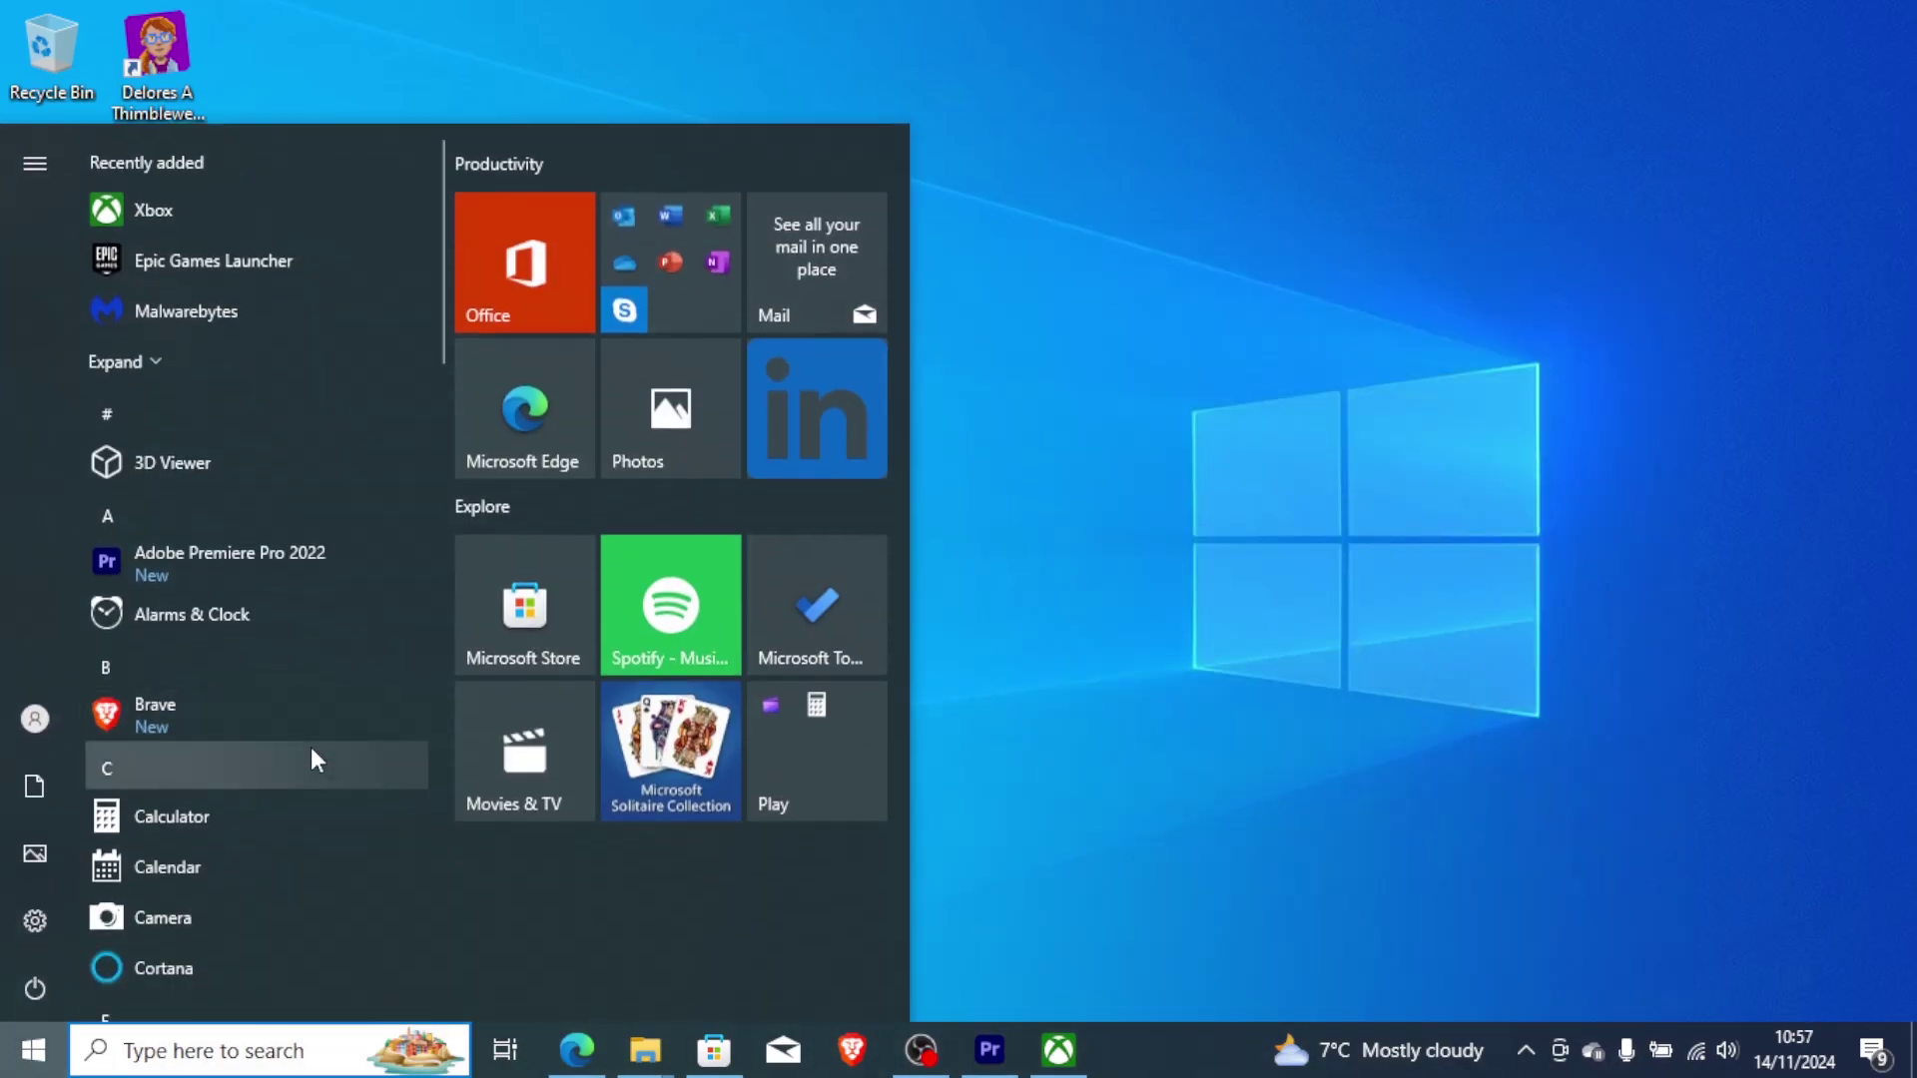
{"action": "type", "text": "task"}
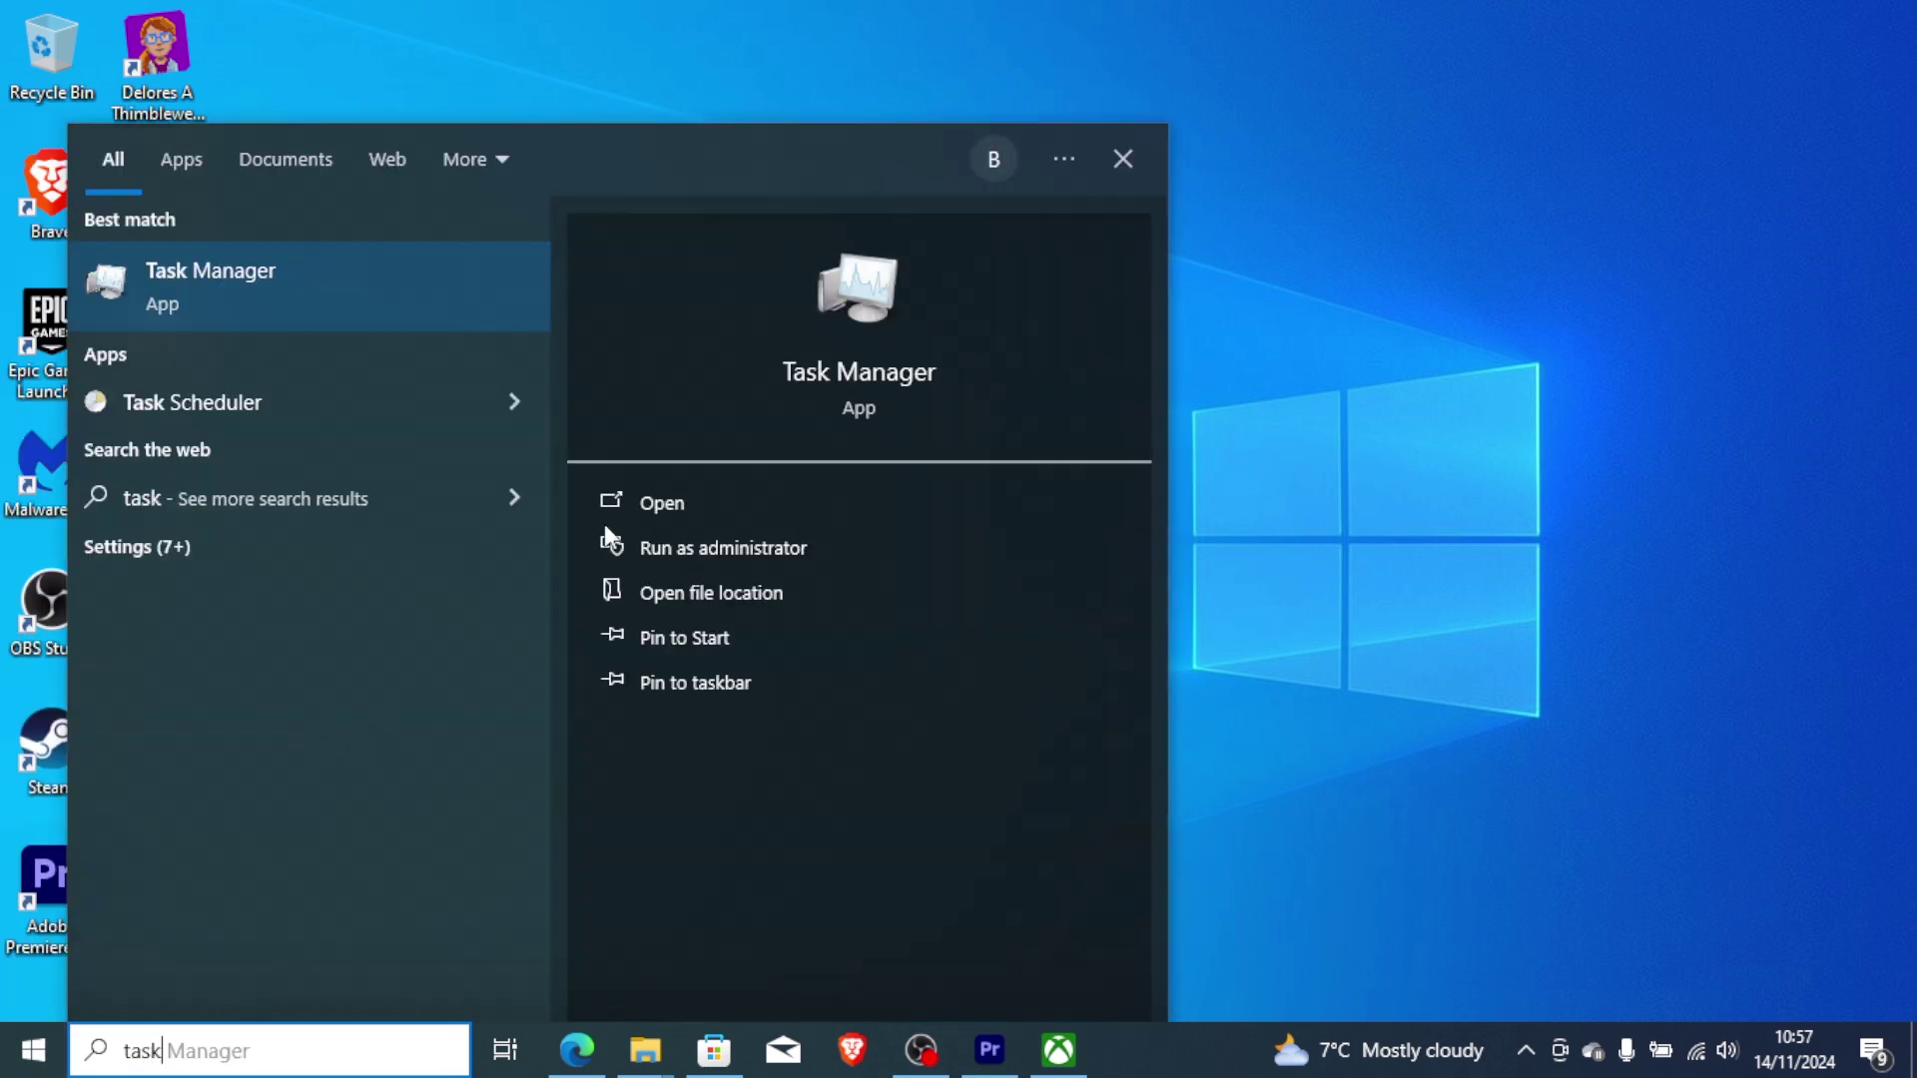
{"action": "left_click", "coordinate": [701, 508]}
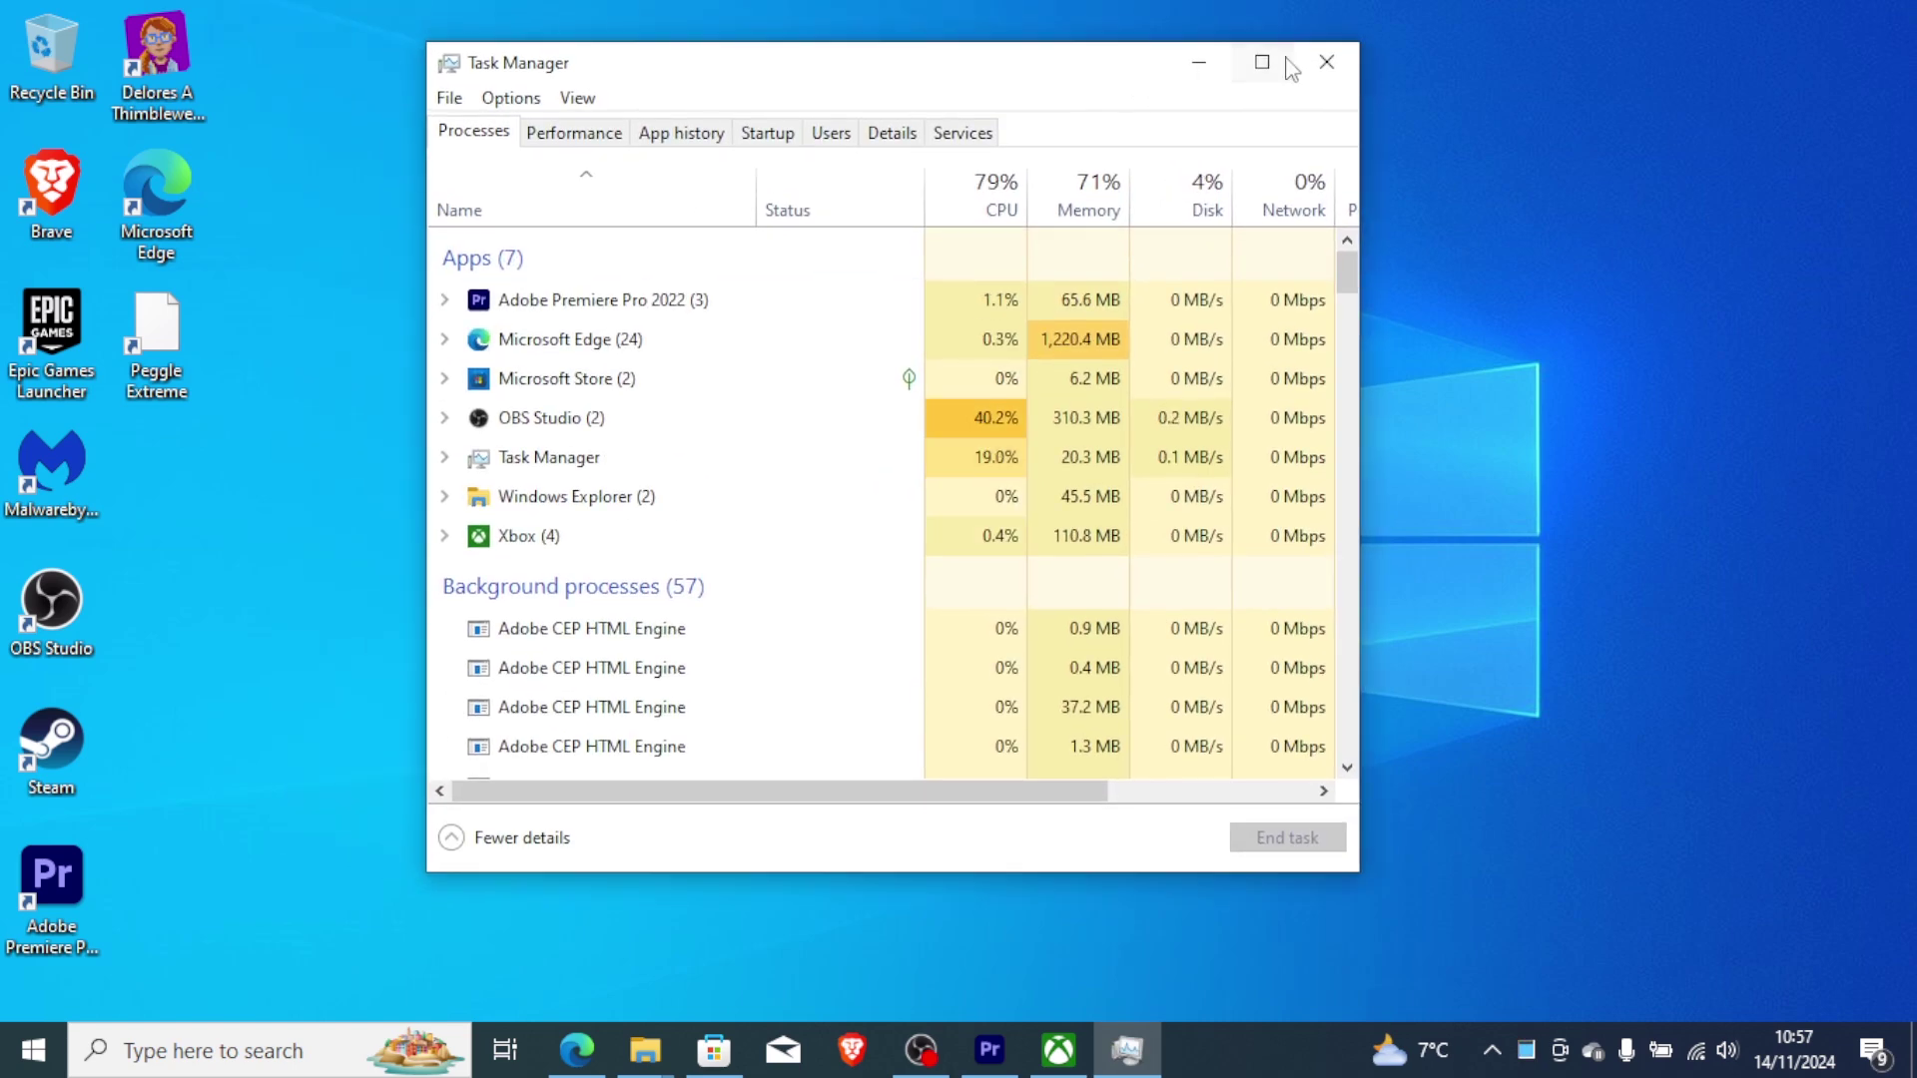
{"action": "left_click", "coordinate": [1268, 59]}
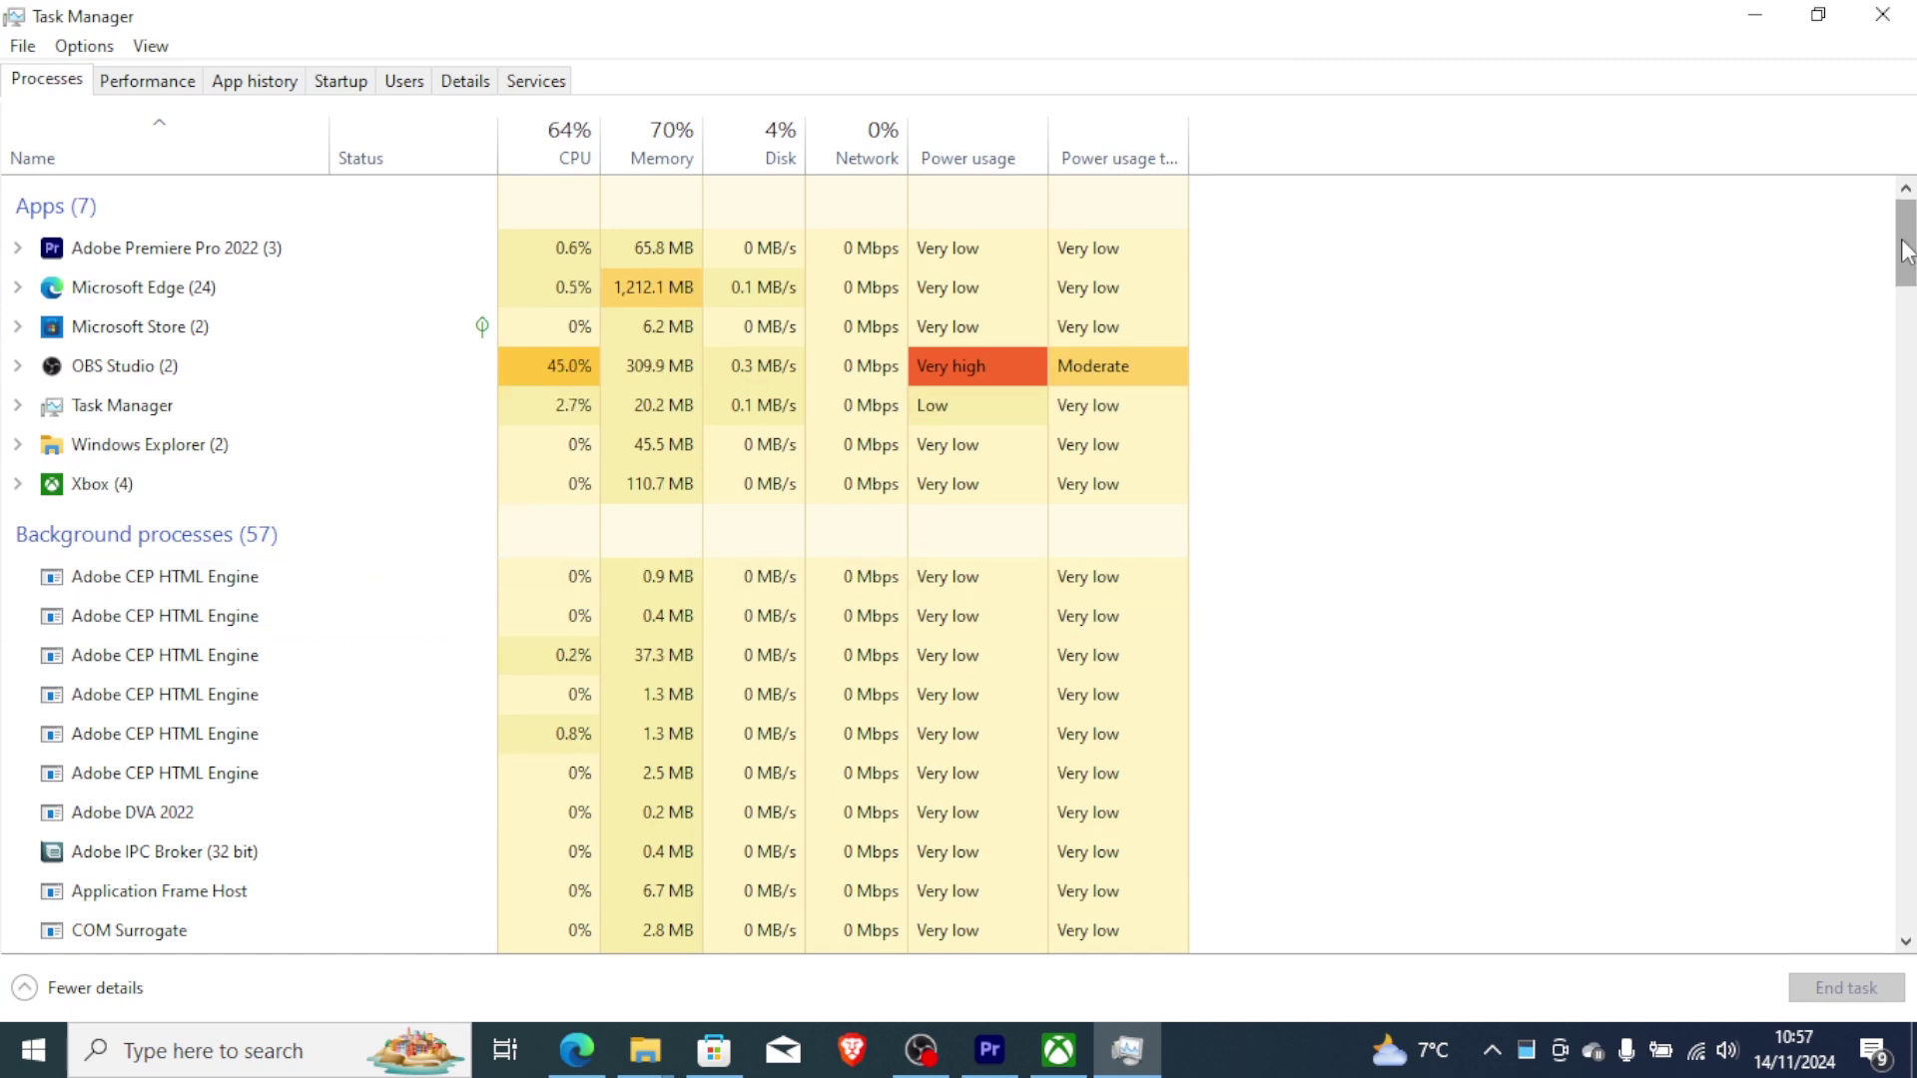
Step: End the Gaming Services process, then close Task Manager
{"action": "left_click_drag", "start_coordinate": [1905, 244], "coordinate": [1907, 332]}
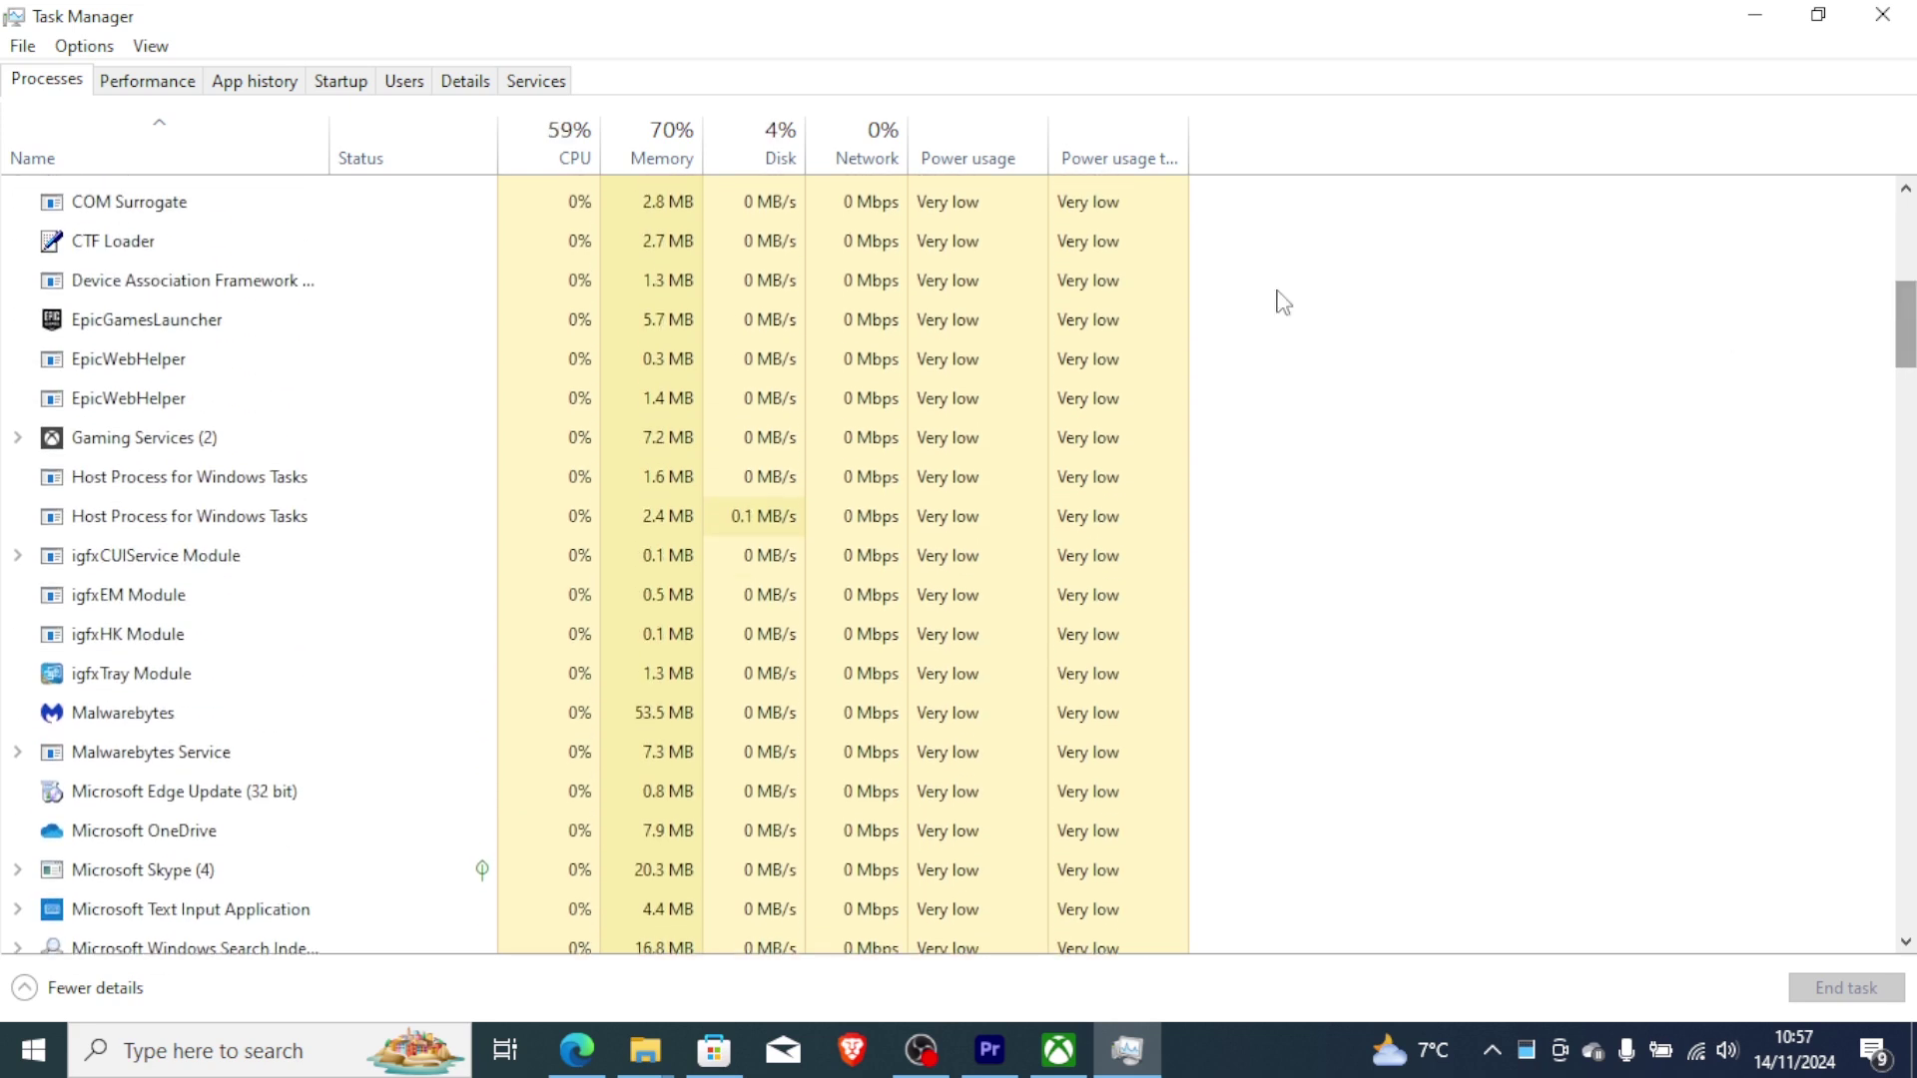
{"action": "right_click", "coordinate": [232, 445]}
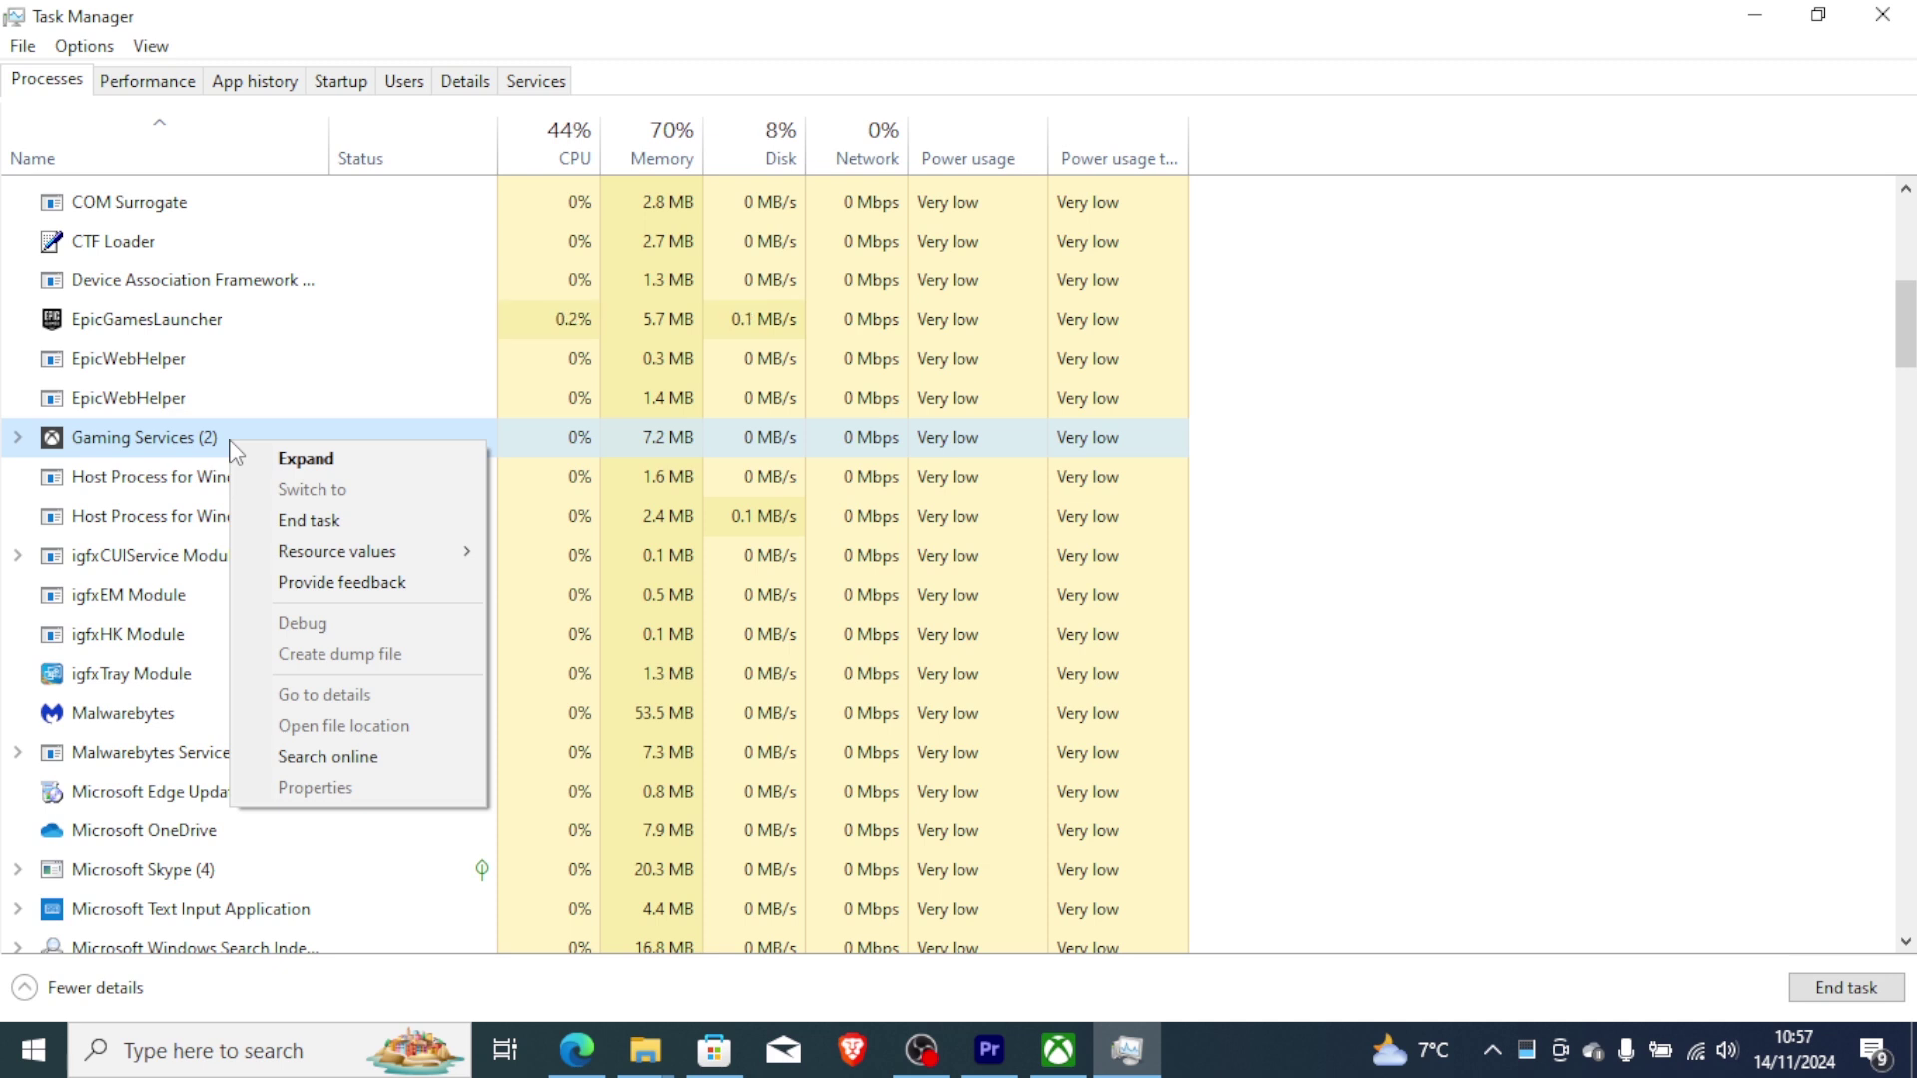
{"action": "left_click", "coordinate": [310, 519]}
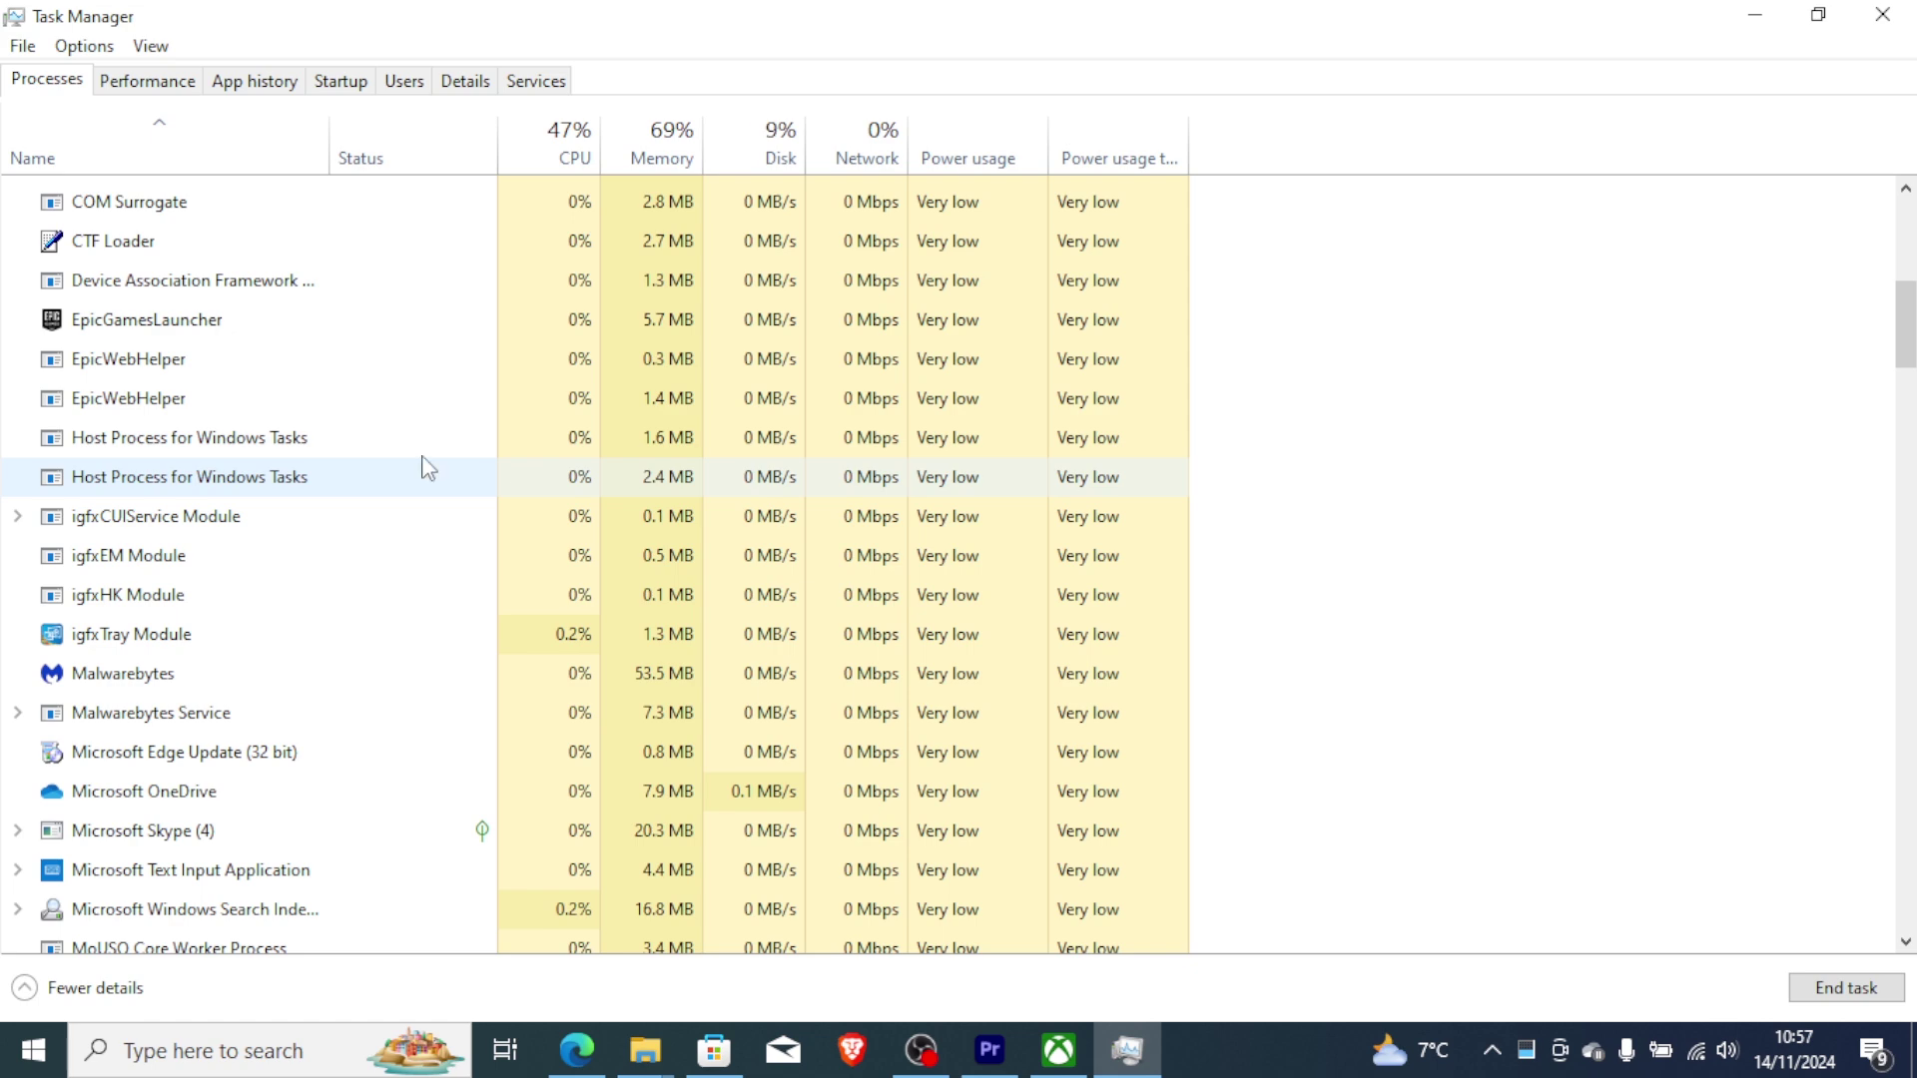
{"action": "left_click", "coordinate": [1882, 14]}
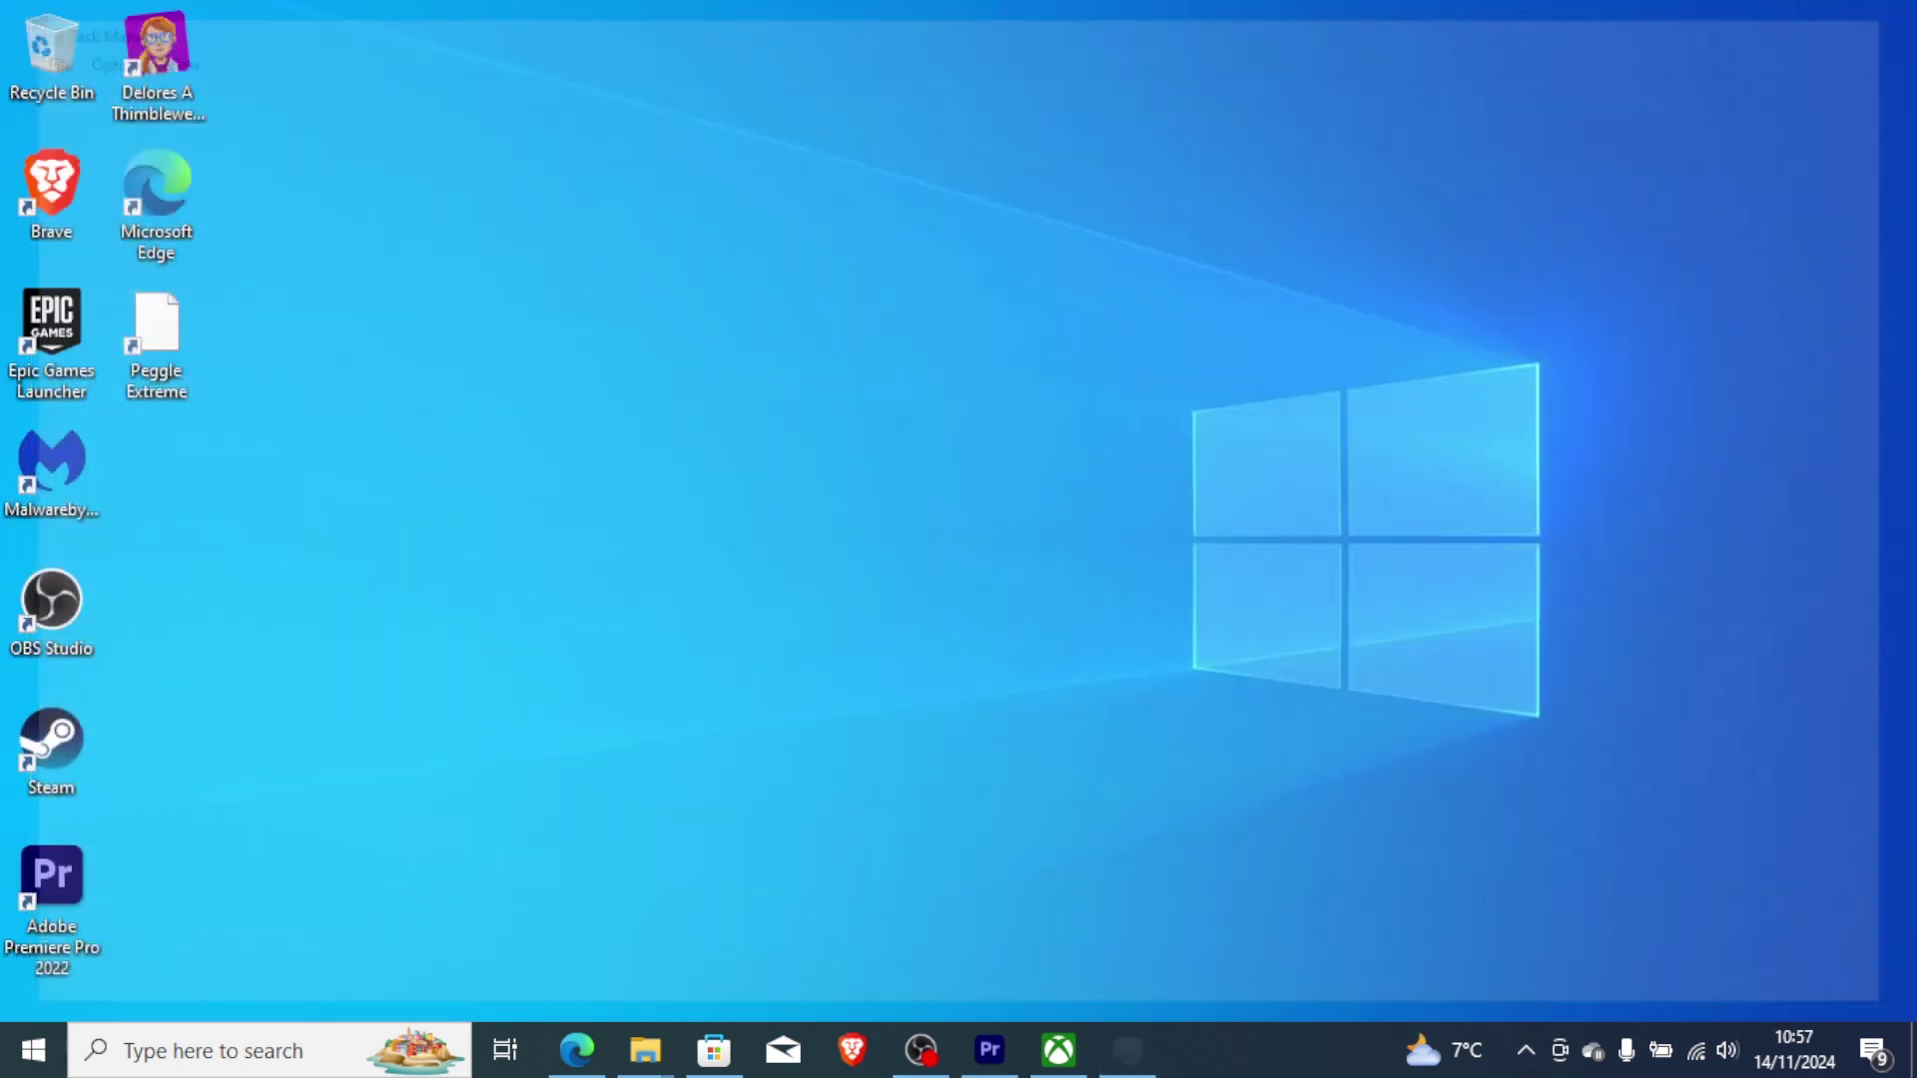
Step: Reopen Task Manager from a 'tas' search and maximize it
{"action": "left_click", "coordinate": [207, 1056]}
{"action": "type", "text": "tas"}
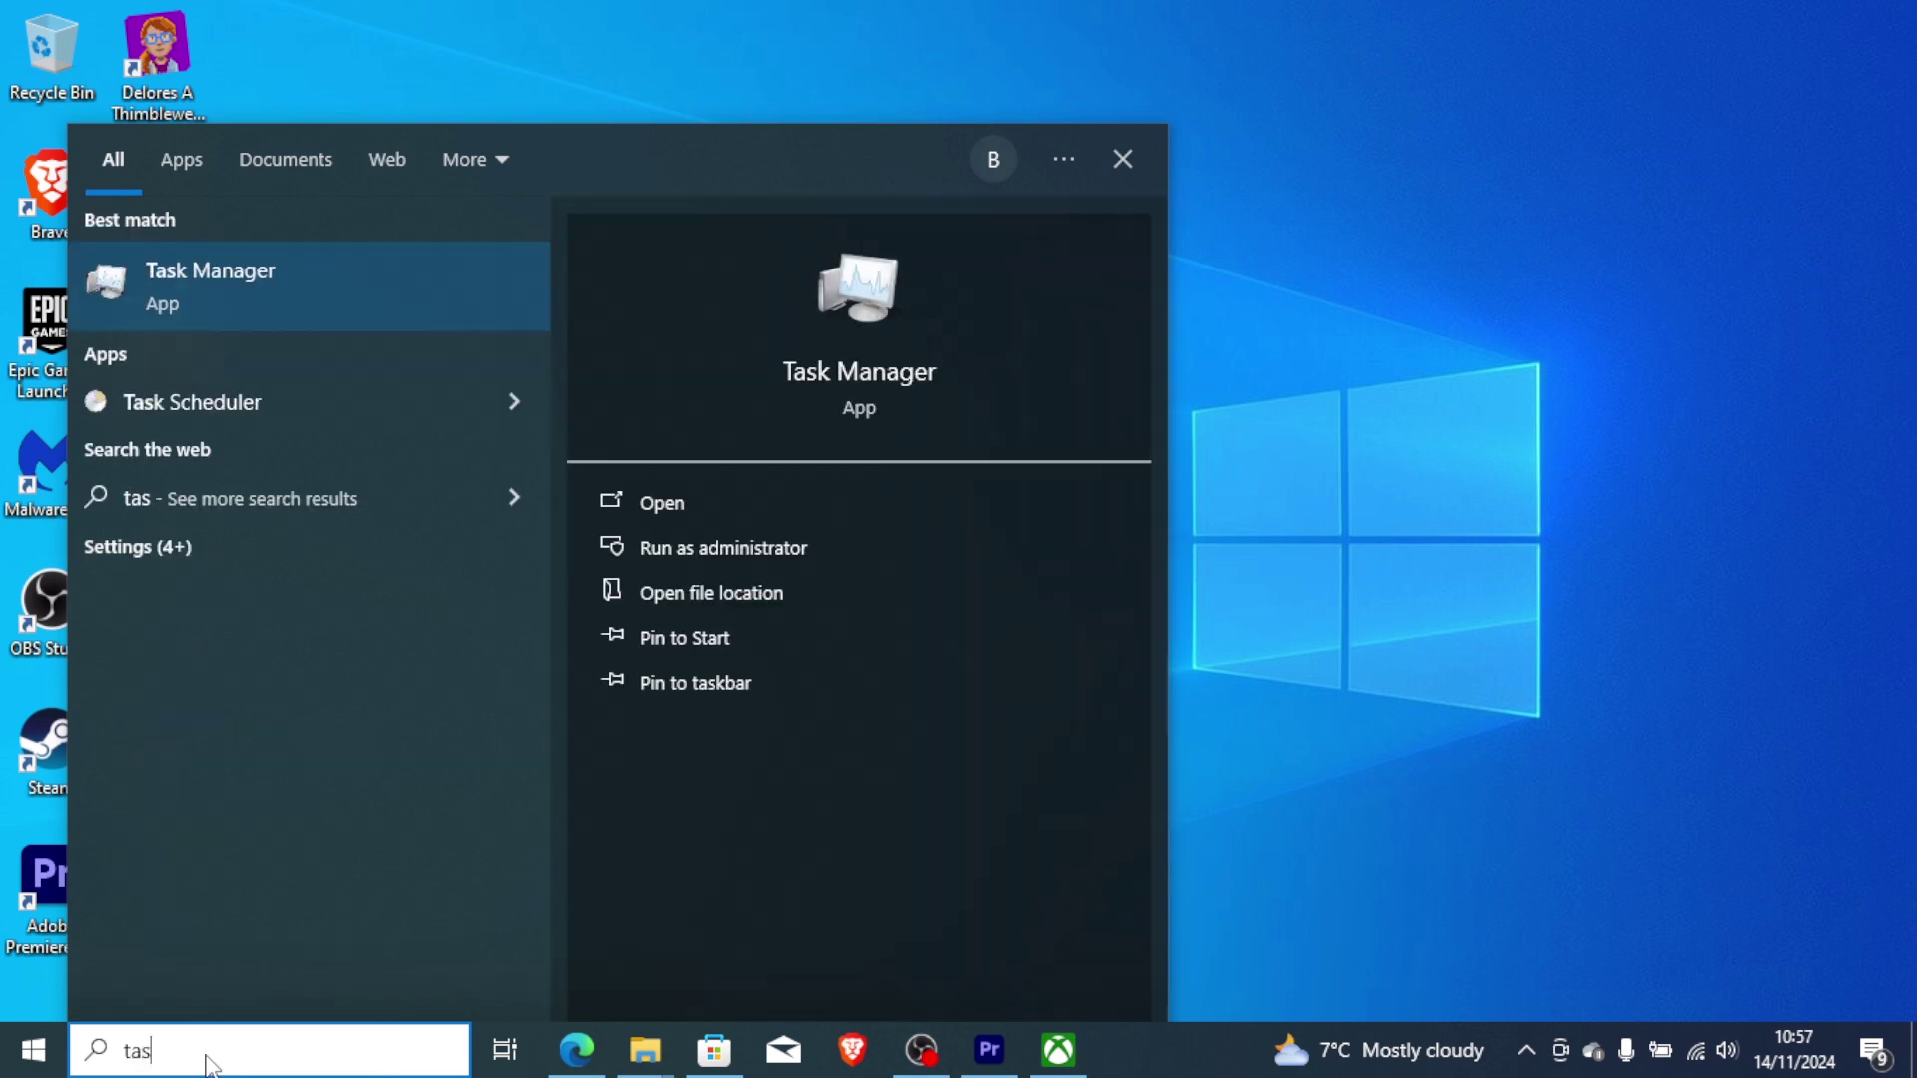
{"action": "left_click", "coordinate": [722, 505]}
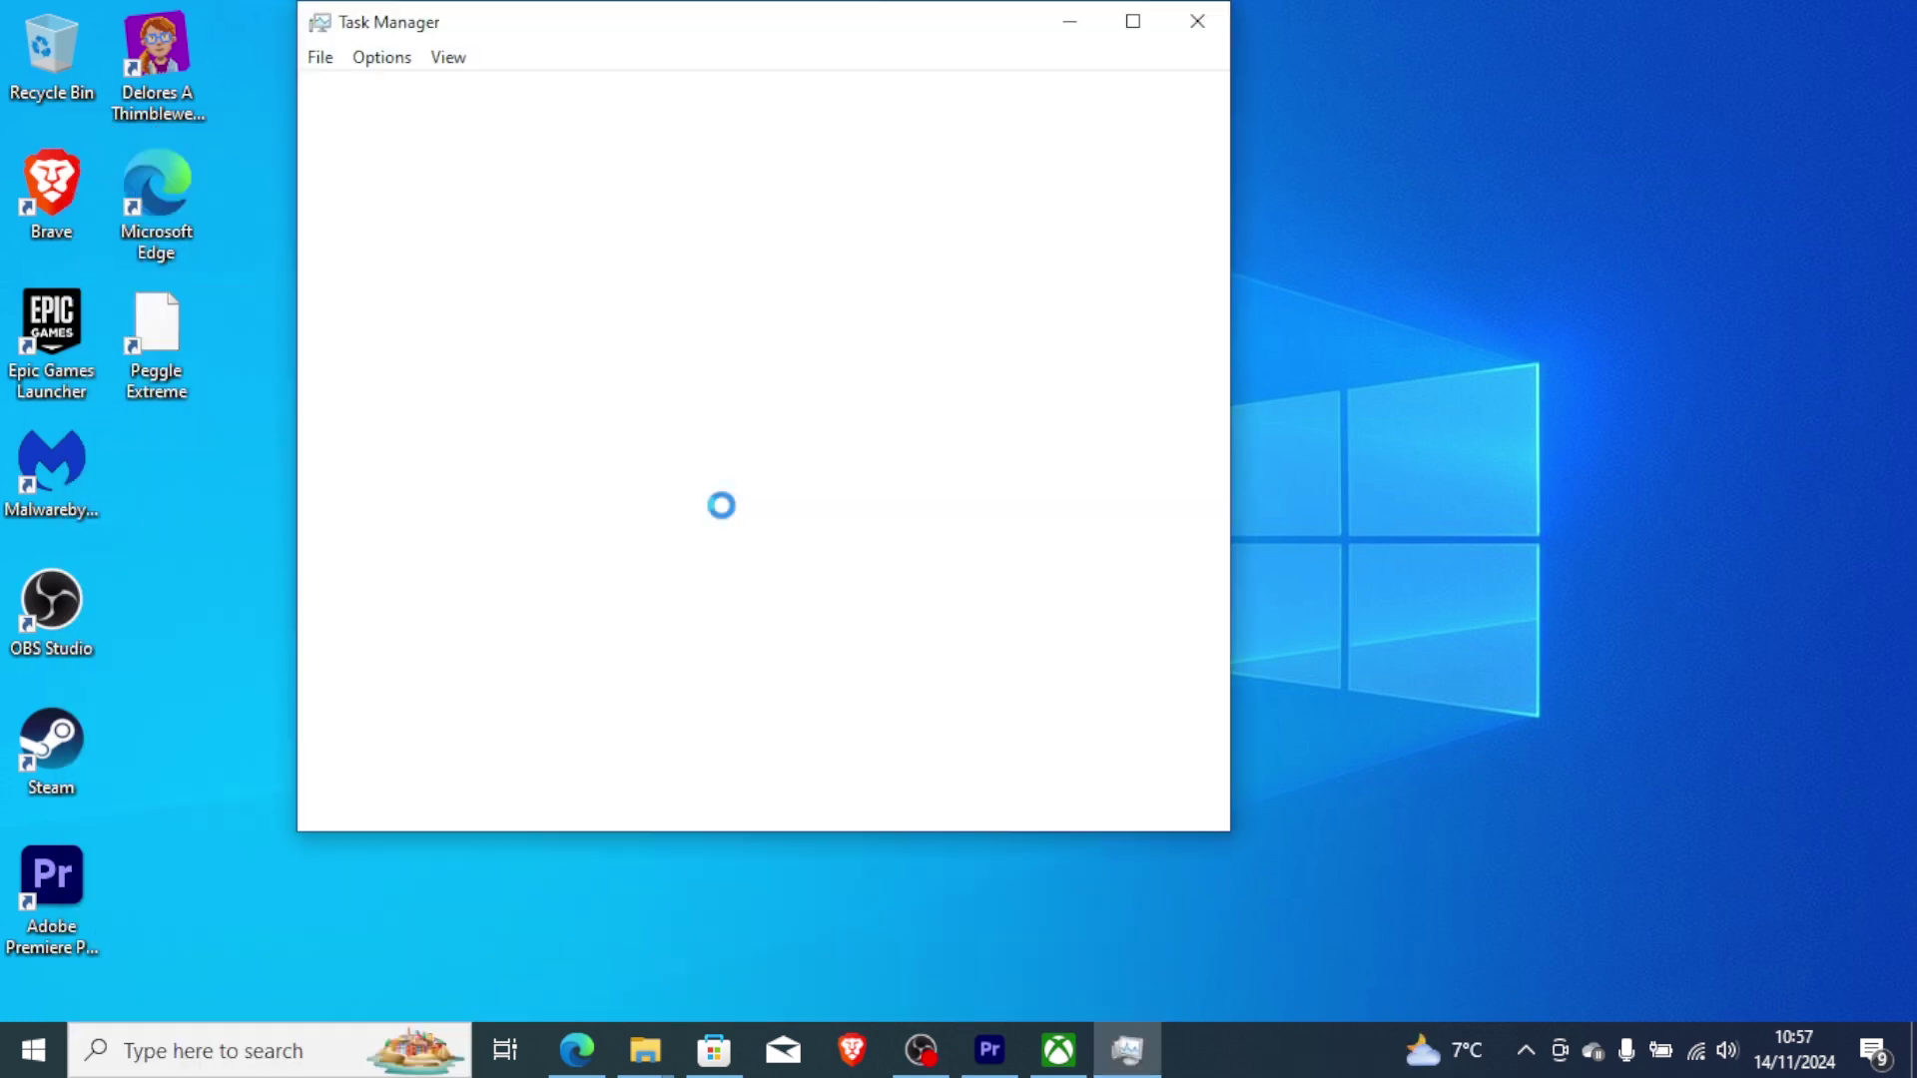
{"action": "left_click", "coordinate": [1132, 22]}
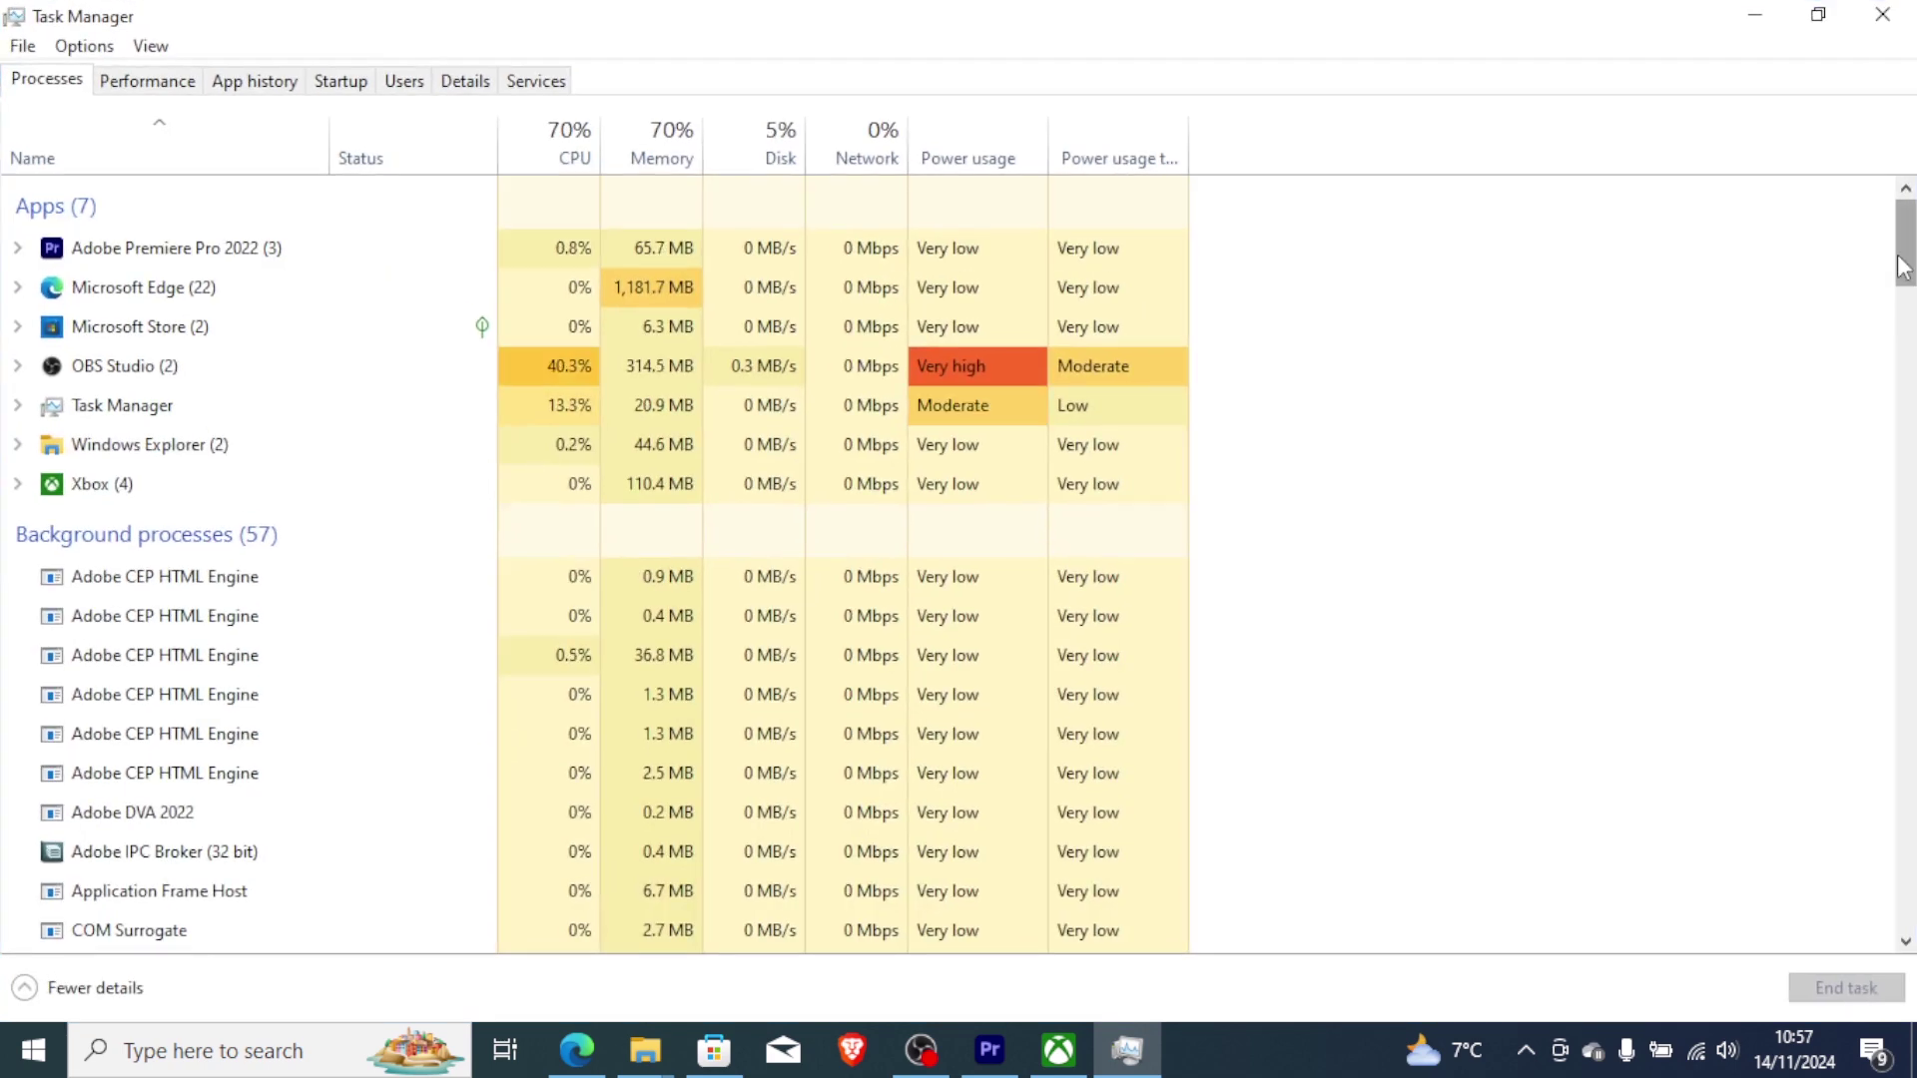
Step: End the Gaming Services task twice, then close Task Manager
{"action": "left_click_drag", "start_coordinate": [1902, 260], "coordinate": [1902, 325]}
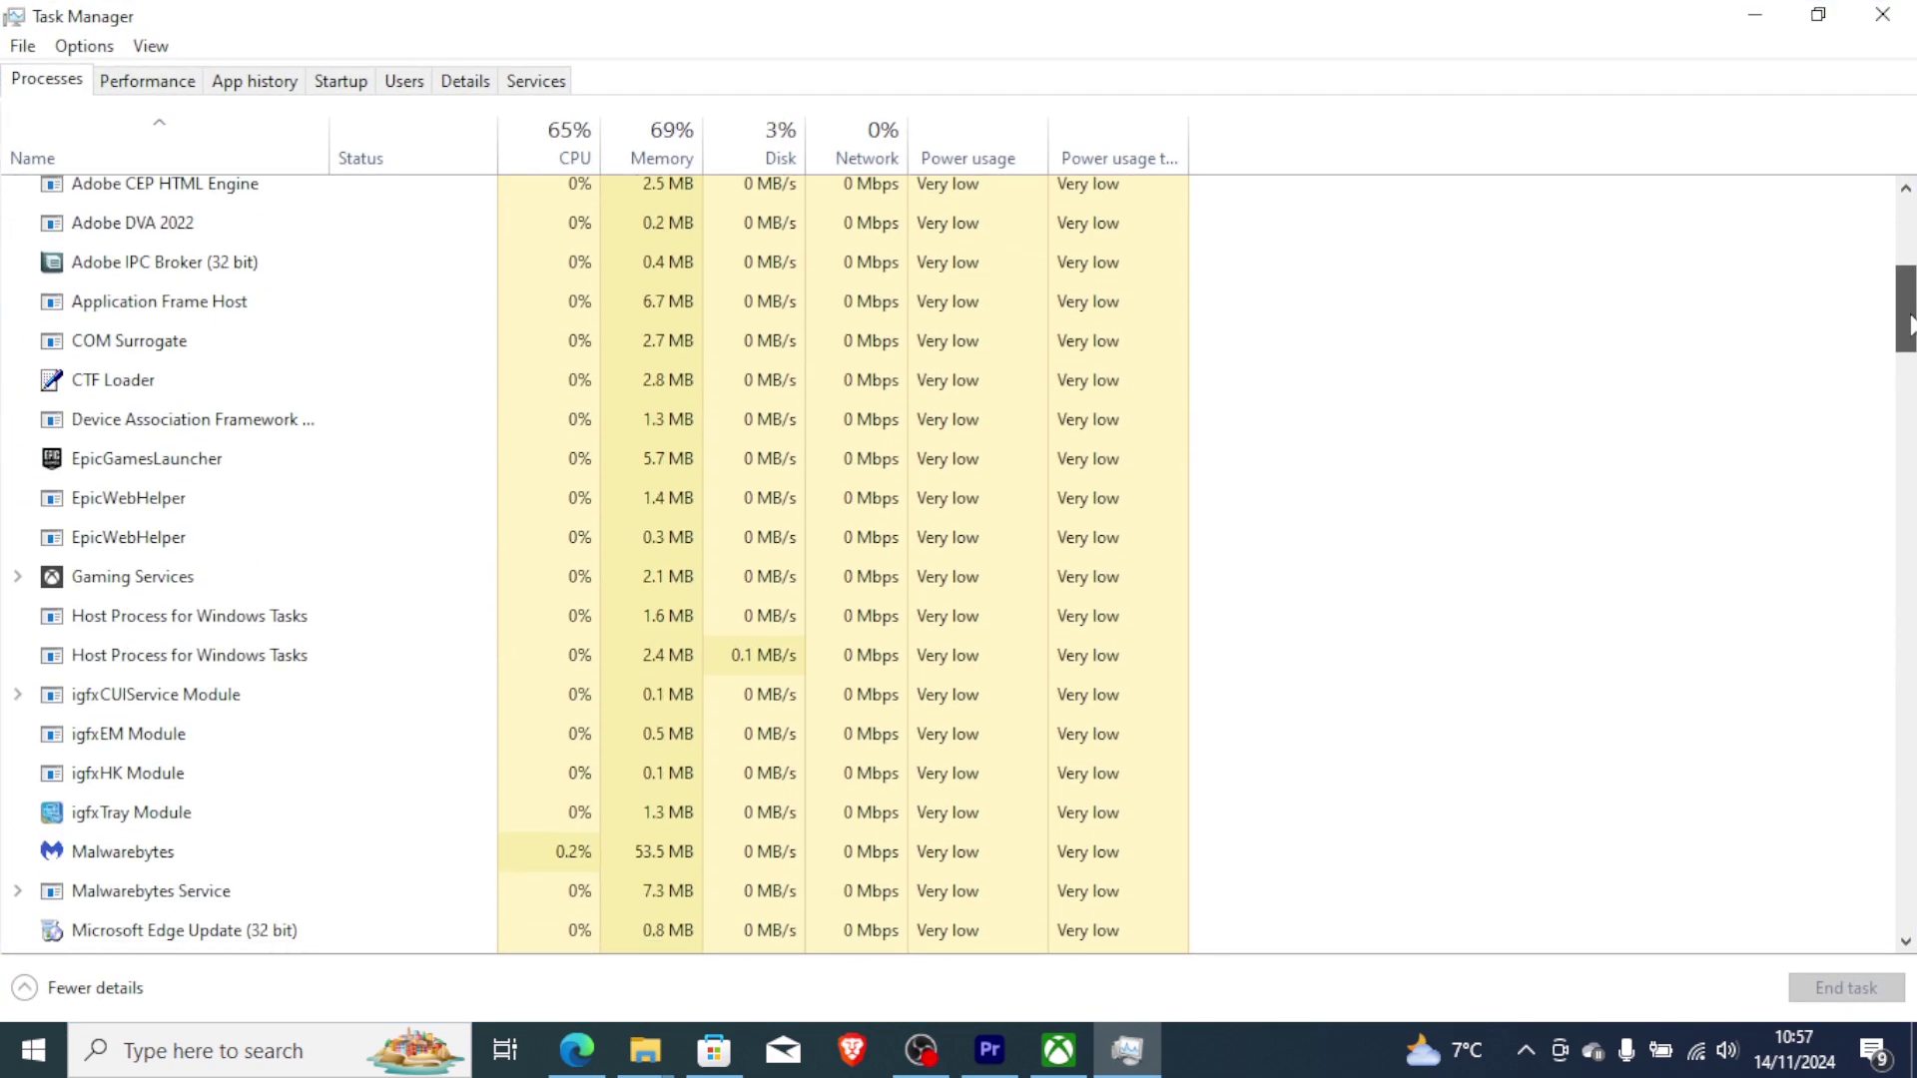
{"action": "left_click", "coordinate": [181, 585]}
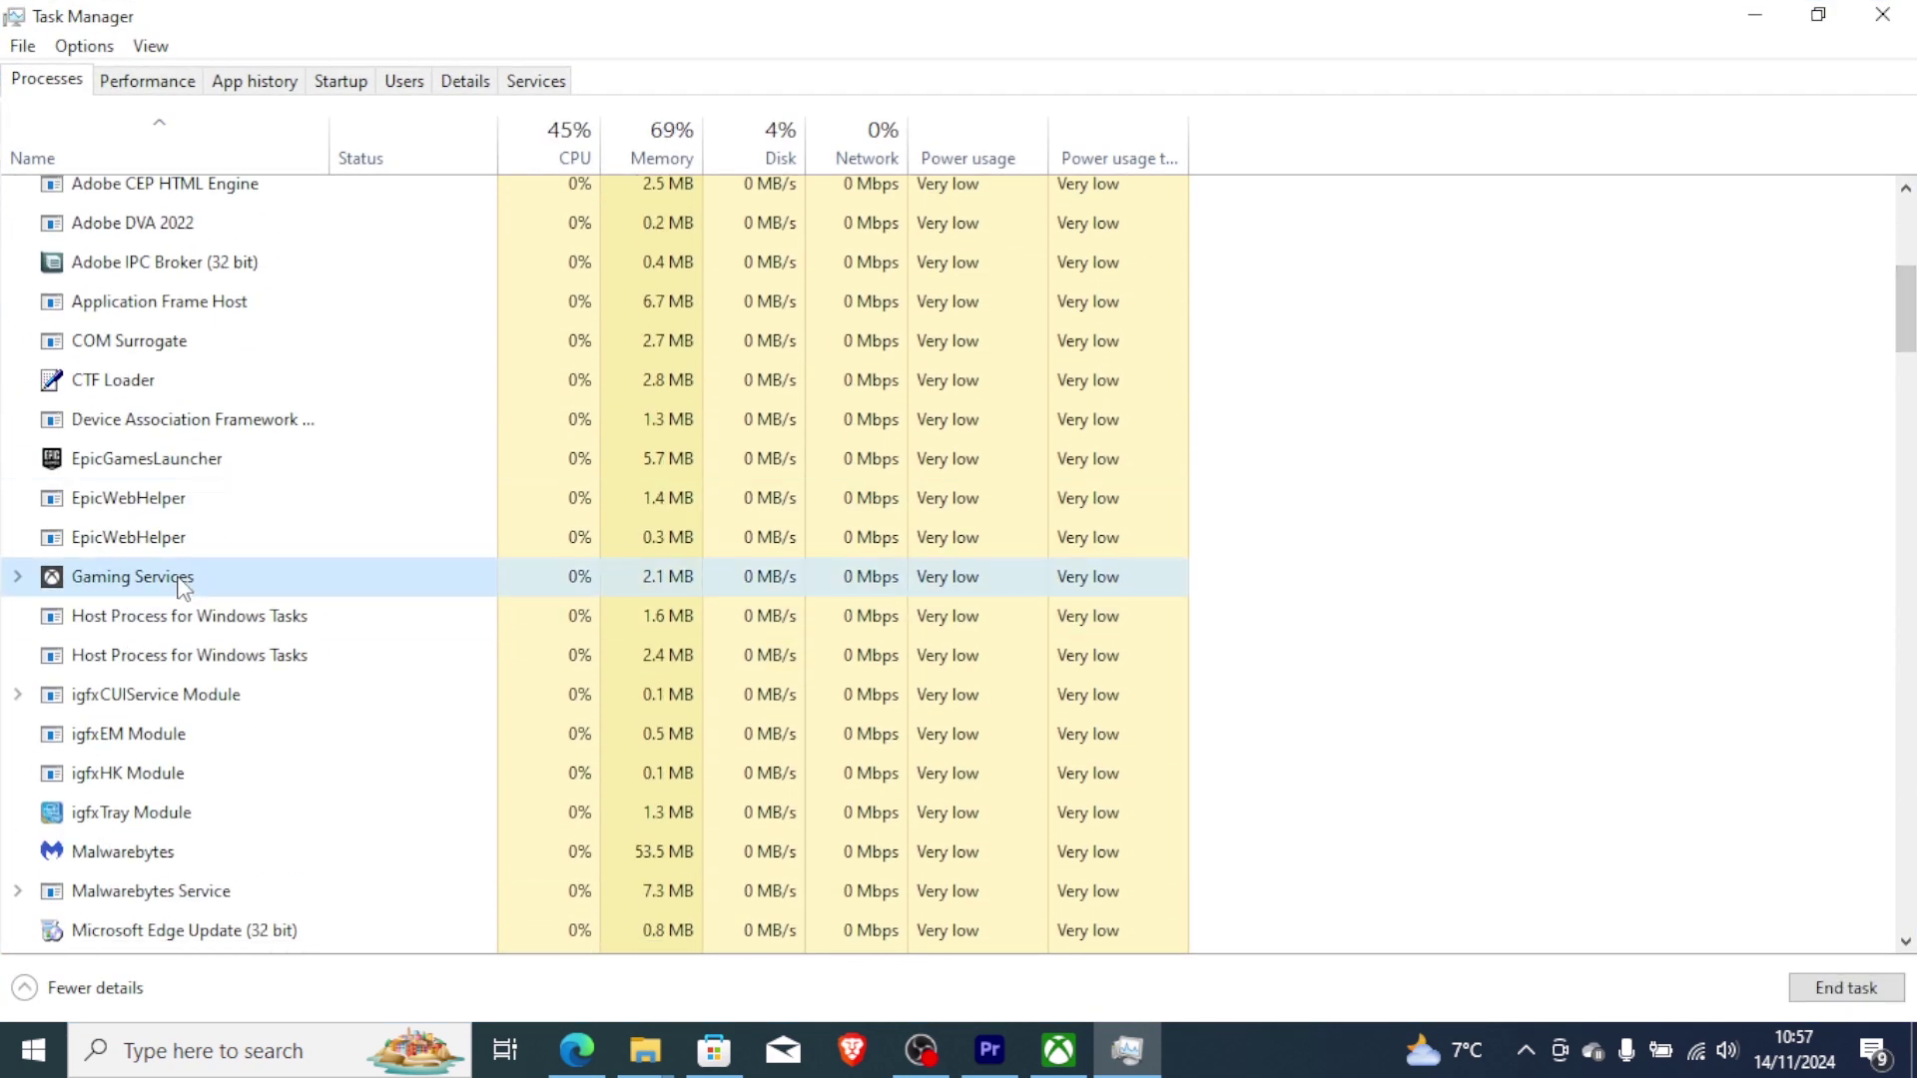
{"action": "right_click", "coordinate": [182, 586]}
{"action": "left_click", "coordinate": [277, 659]}
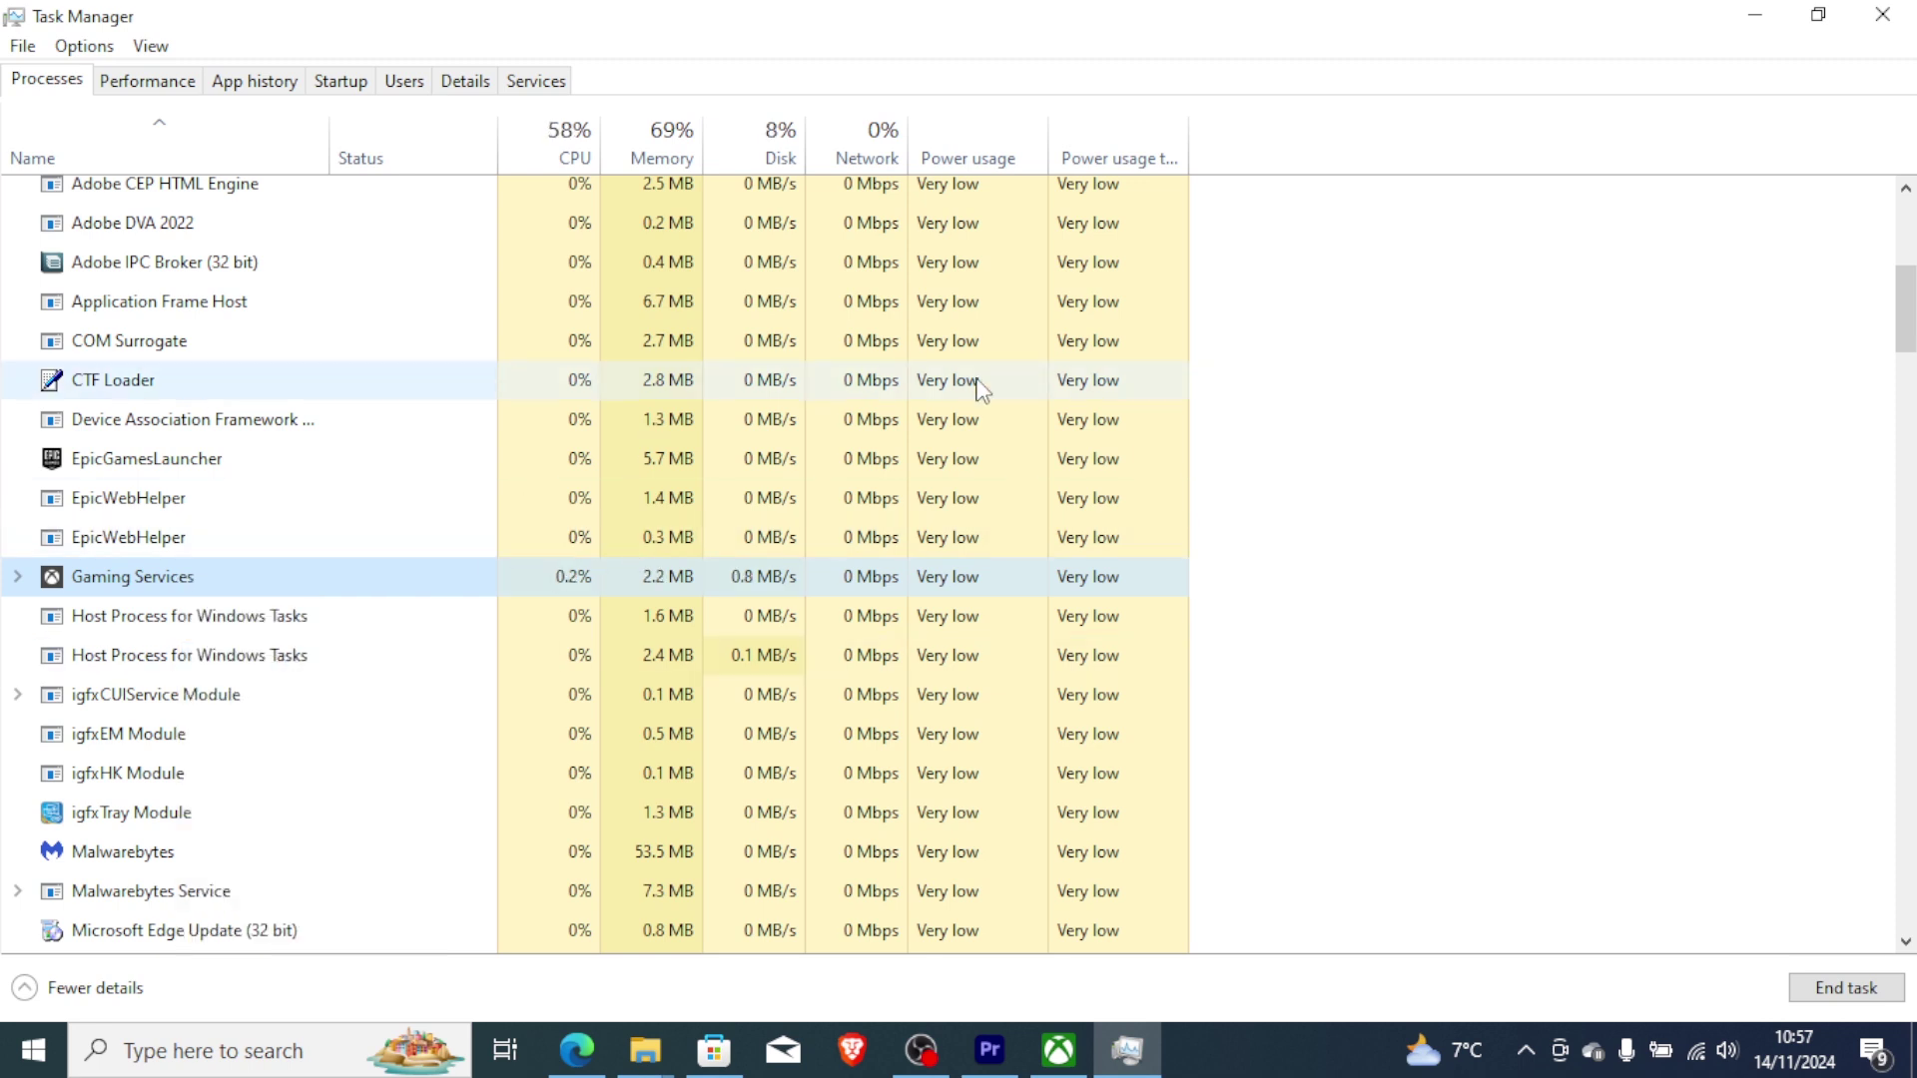
{"action": "right_click", "coordinate": [277, 584]}
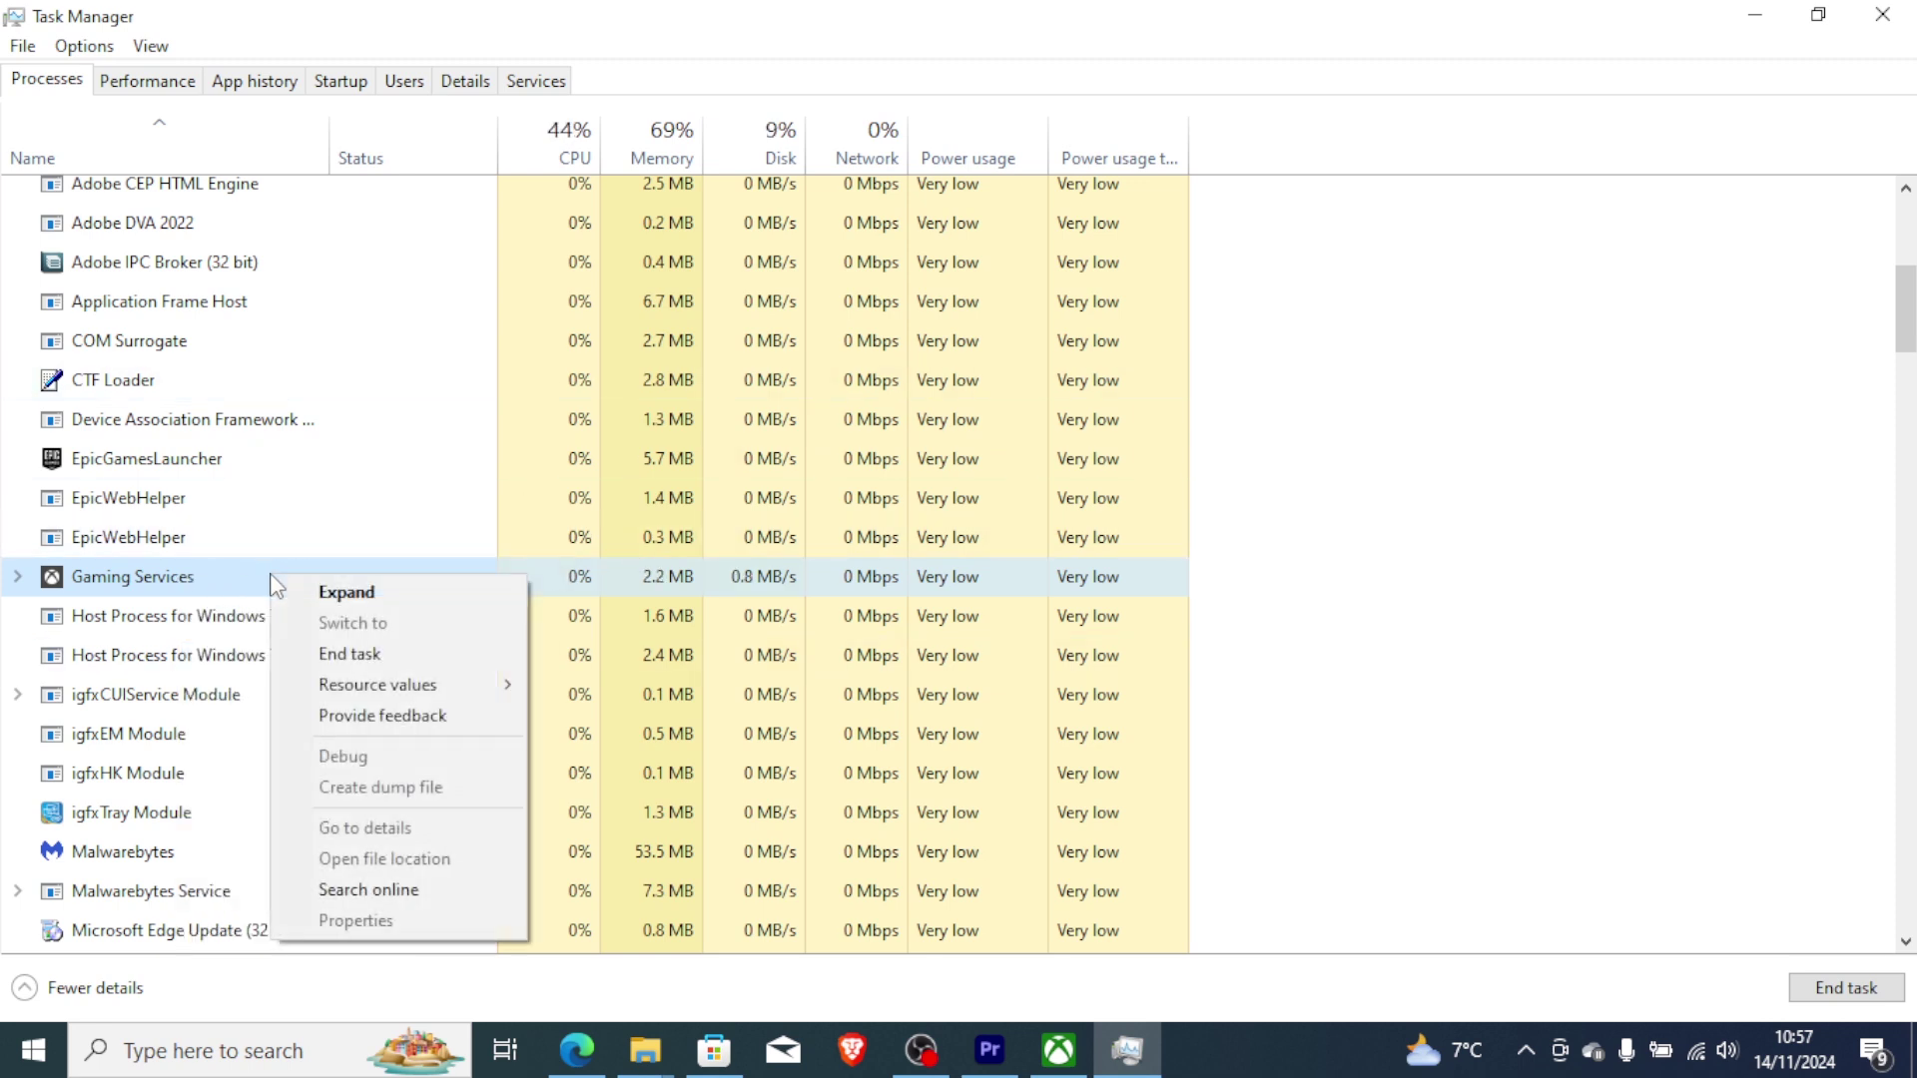
{"action": "left_click", "coordinate": [367, 655]}
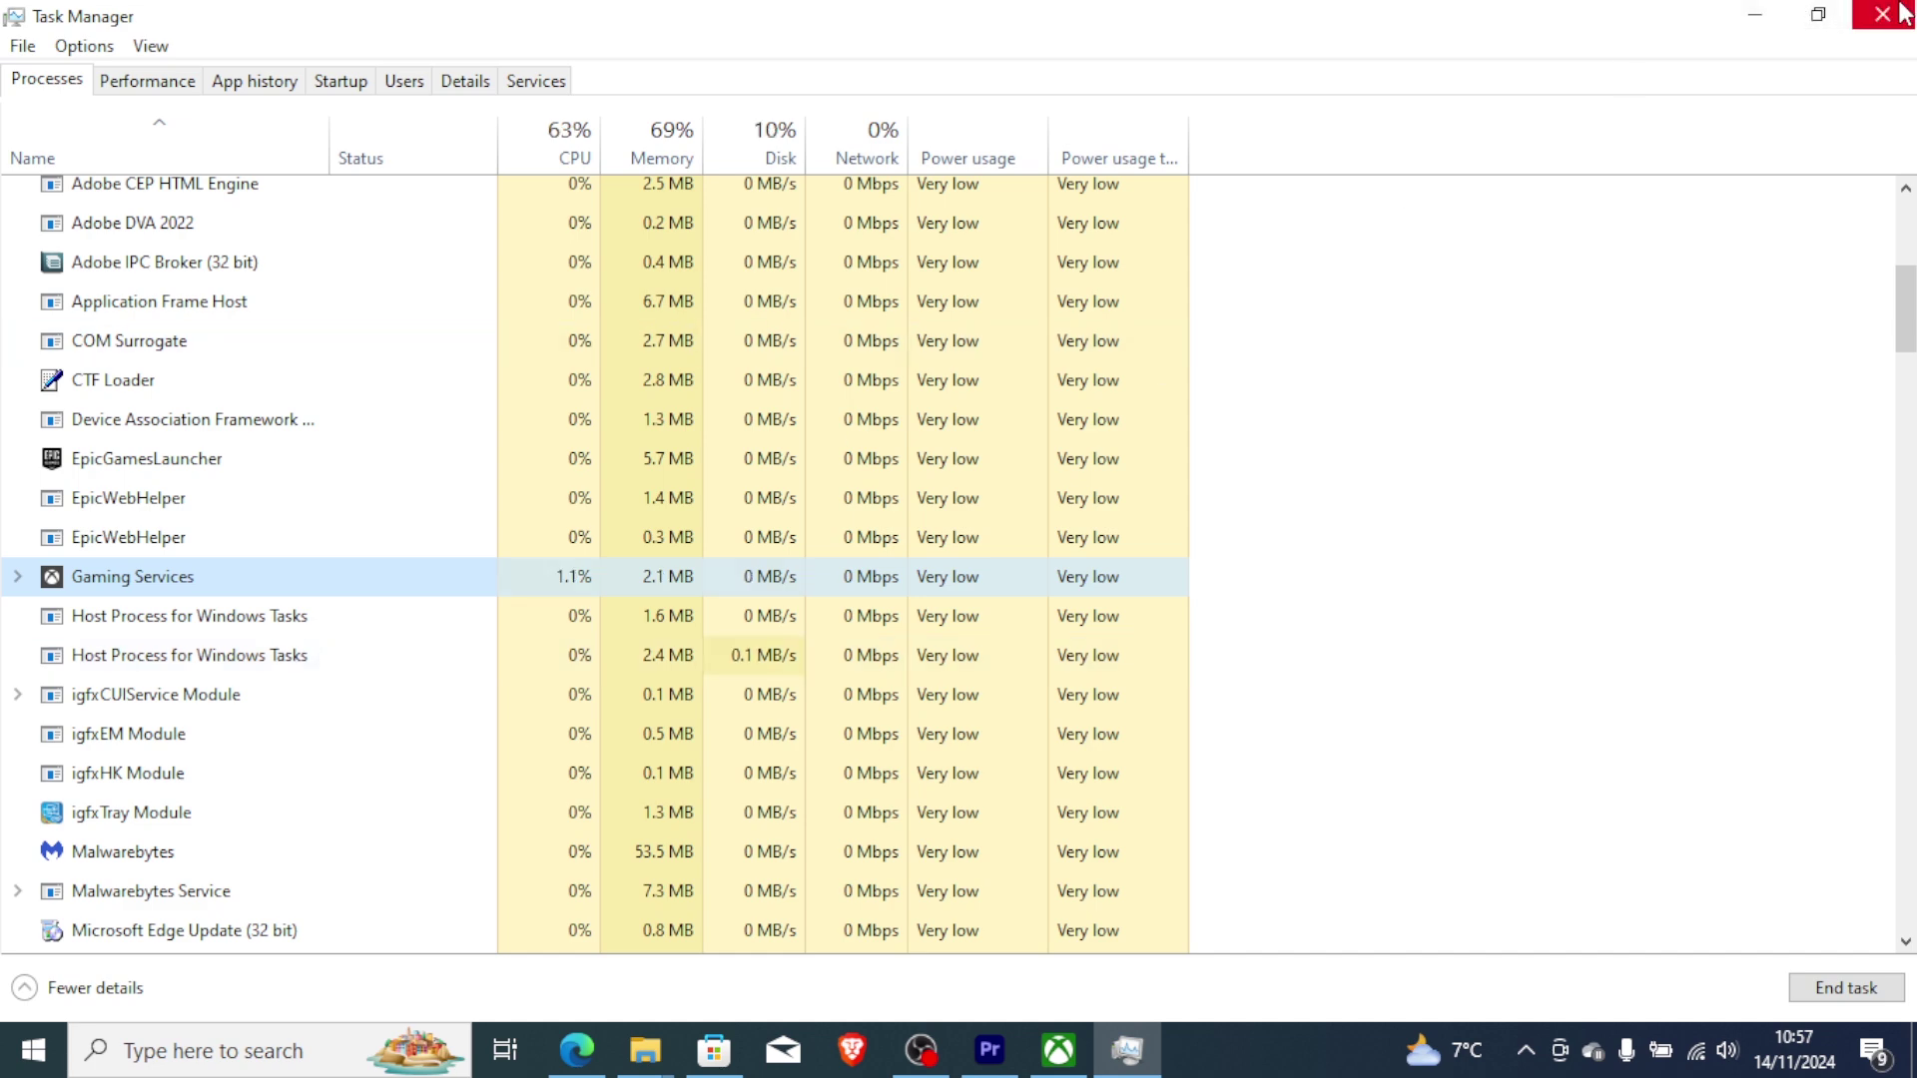
{"action": "left_click", "coordinate": [1882, 14]}
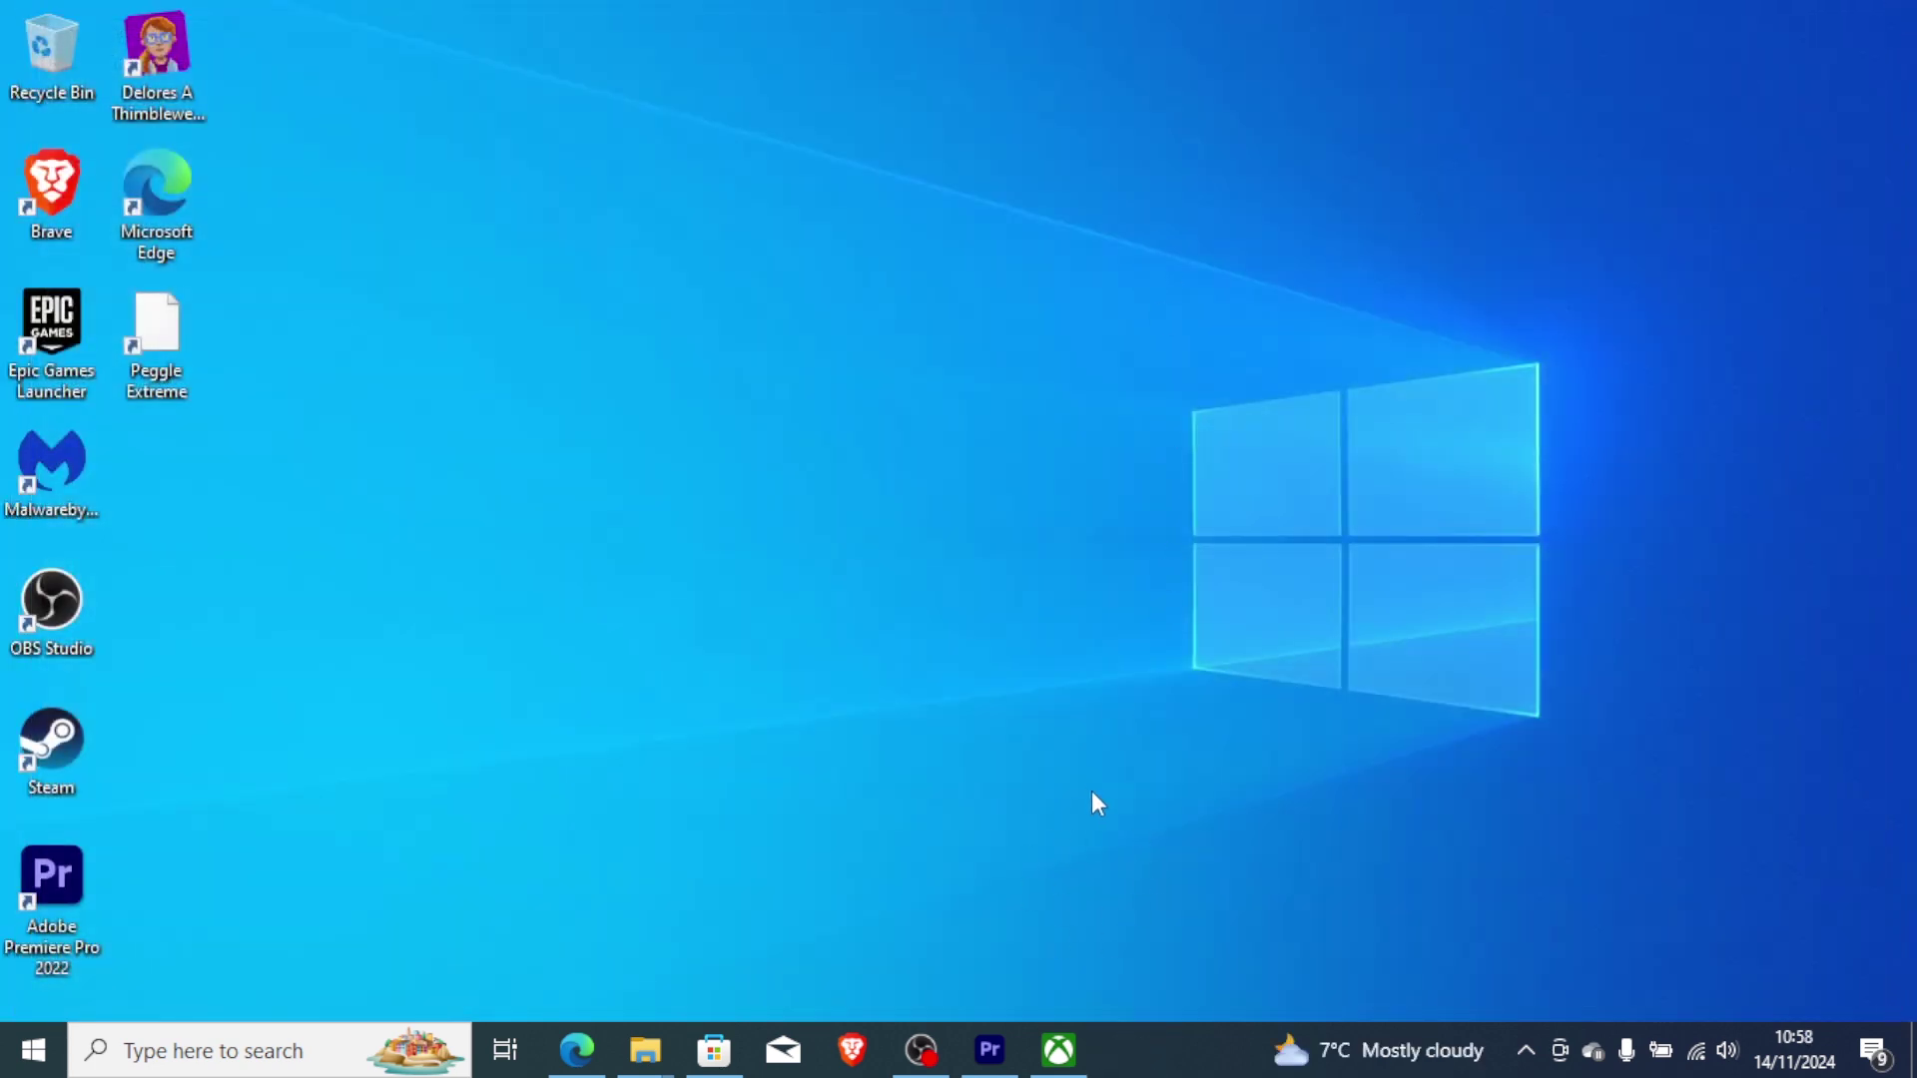
Step: Restore Edge to view the 'HELP! Game pass' Reddit post, then minimize it
{"action": "left_click", "coordinate": [606, 1048]}
{"action": "left_click", "coordinate": [1306, 35]}
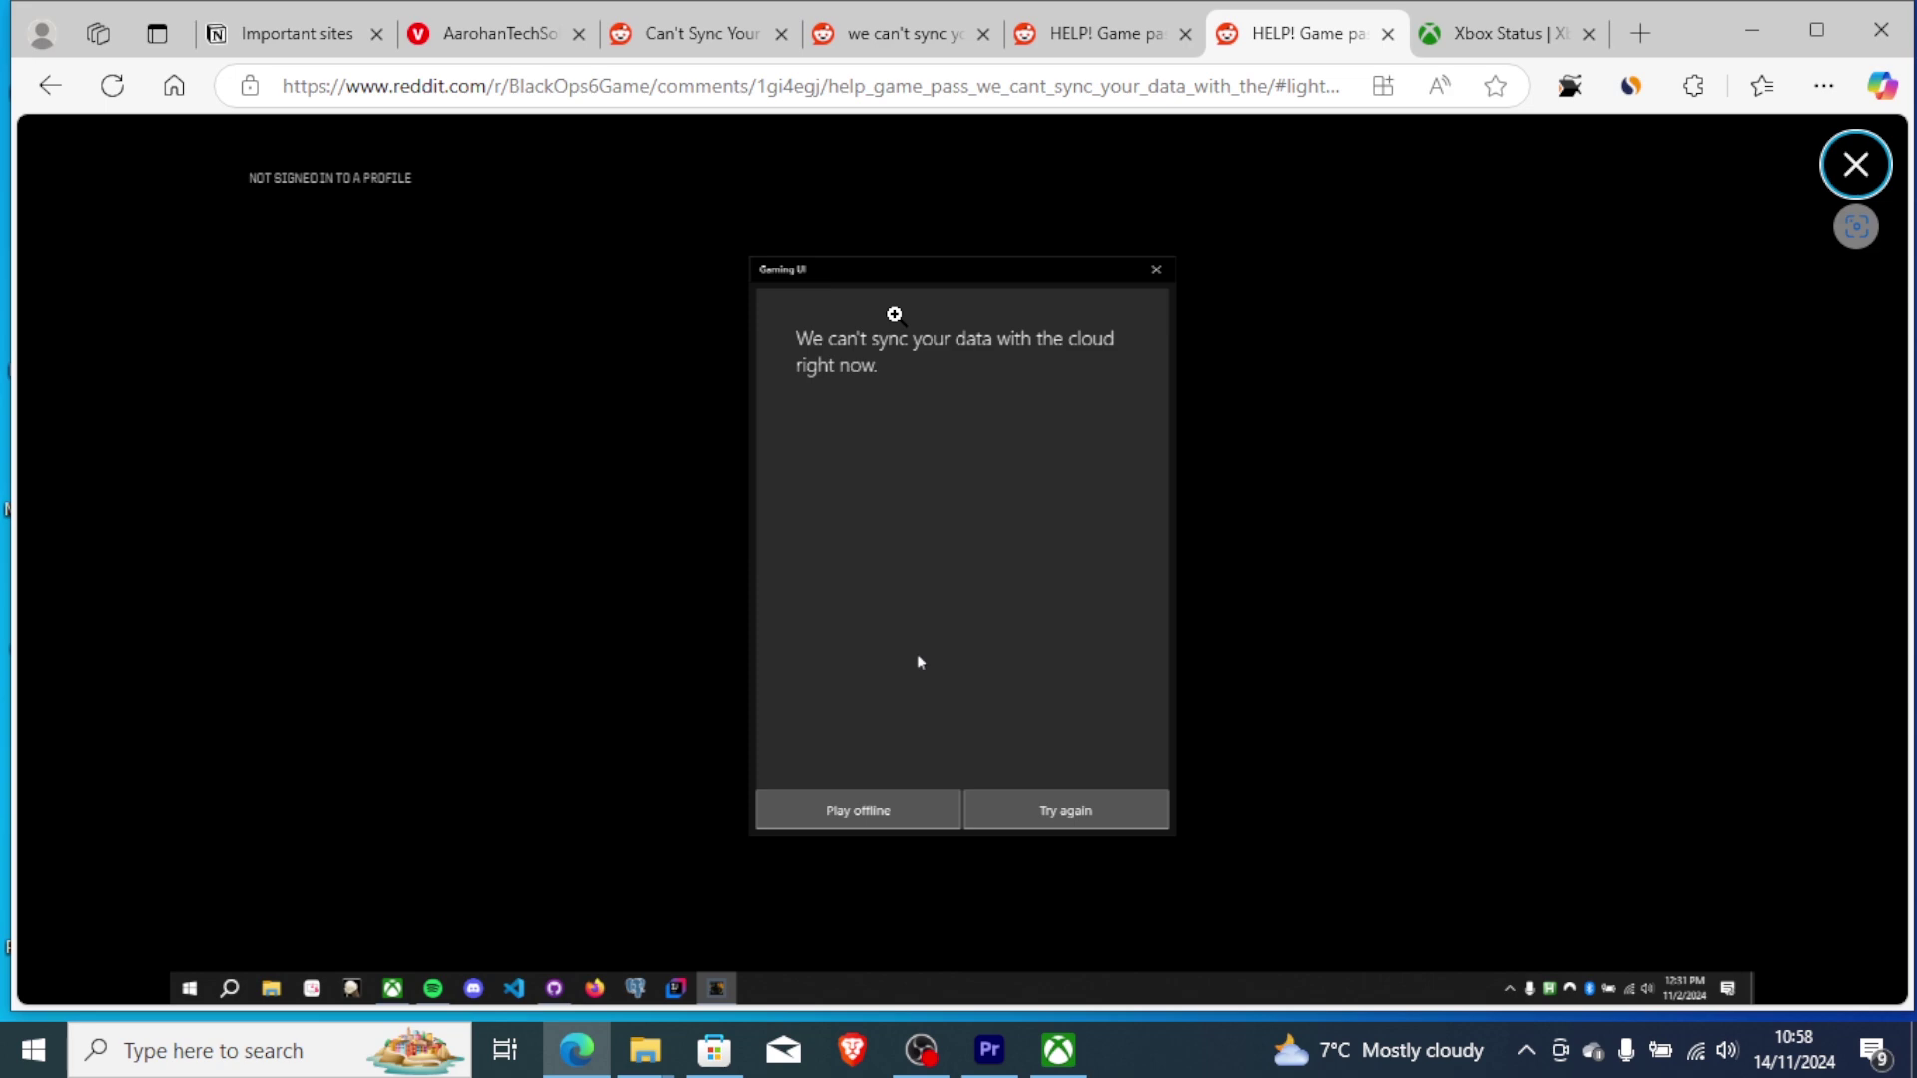
{"action": "left_click", "coordinate": [1752, 30]}
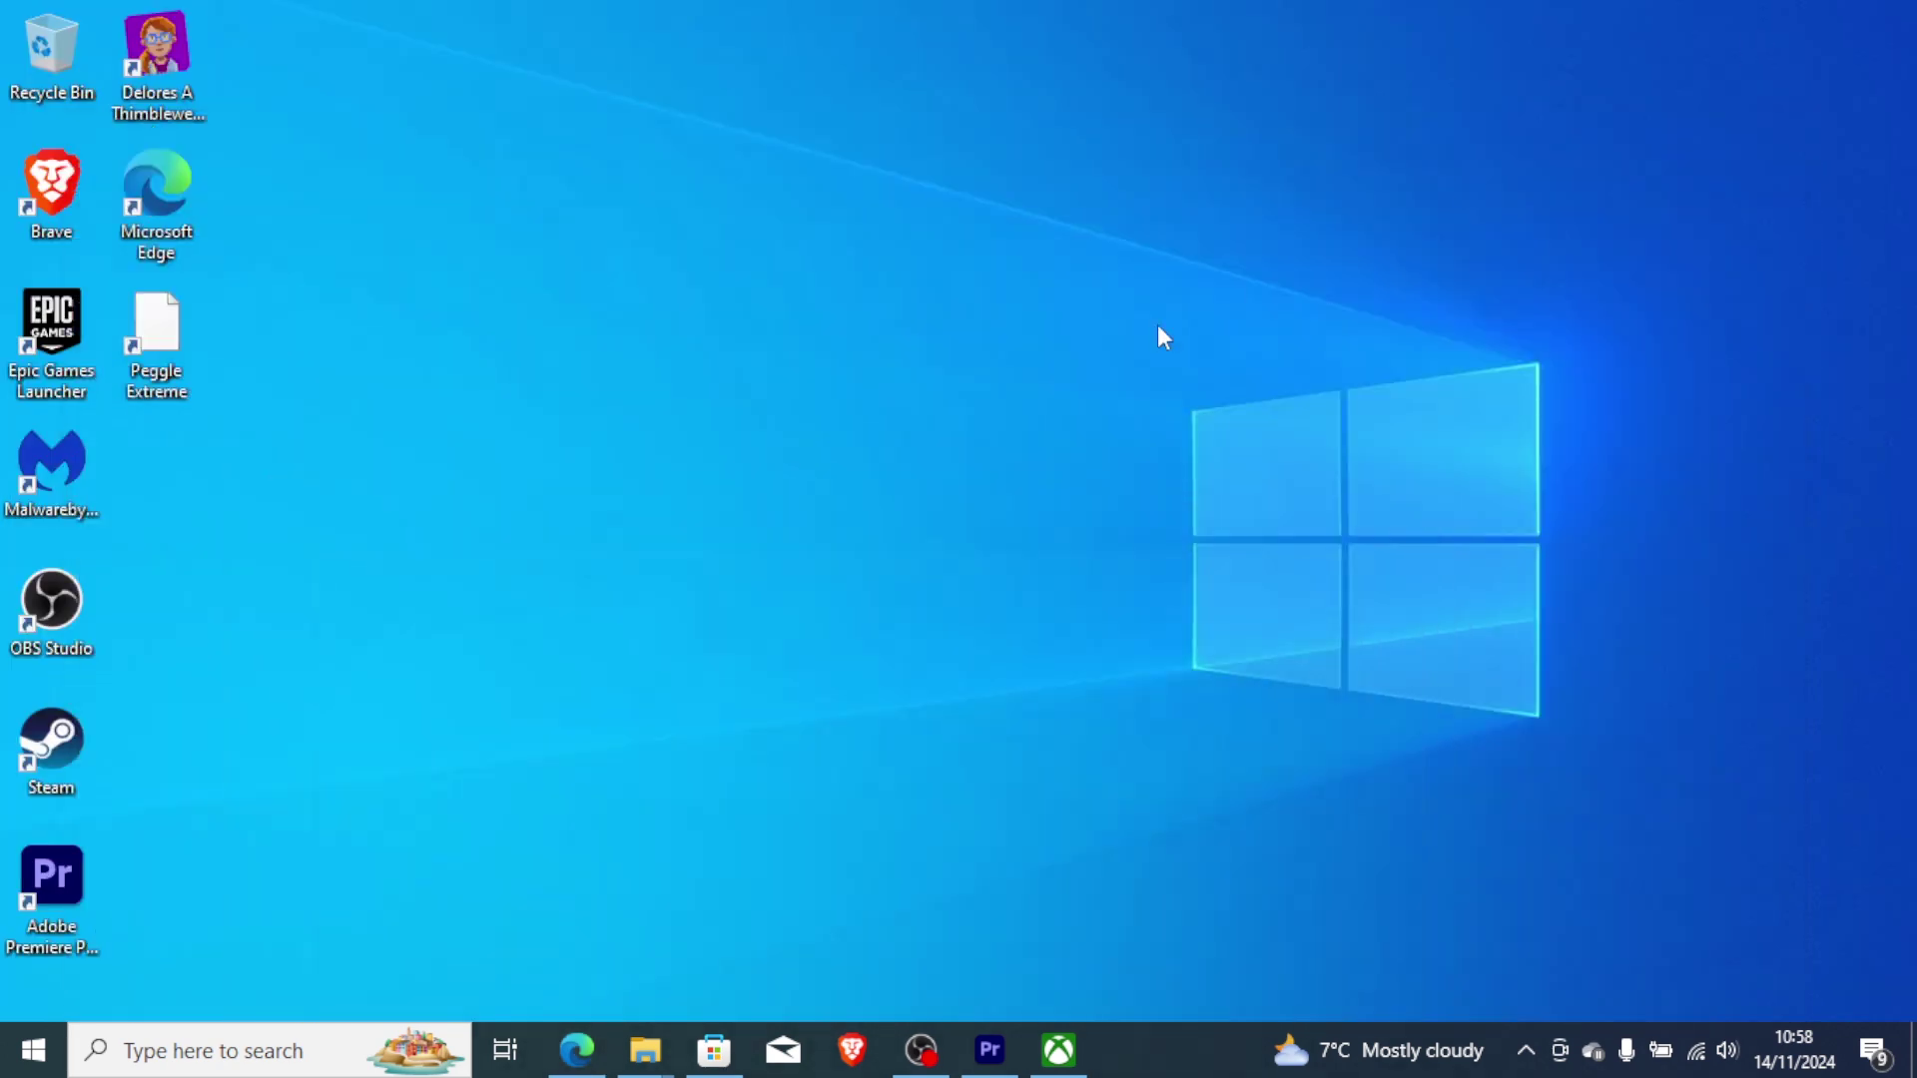
Step: Run the Gaming Services Repair Tool from Xbox app Support, close it, and minimize the app
{"action": "left_click", "coordinate": [1056, 1050]}
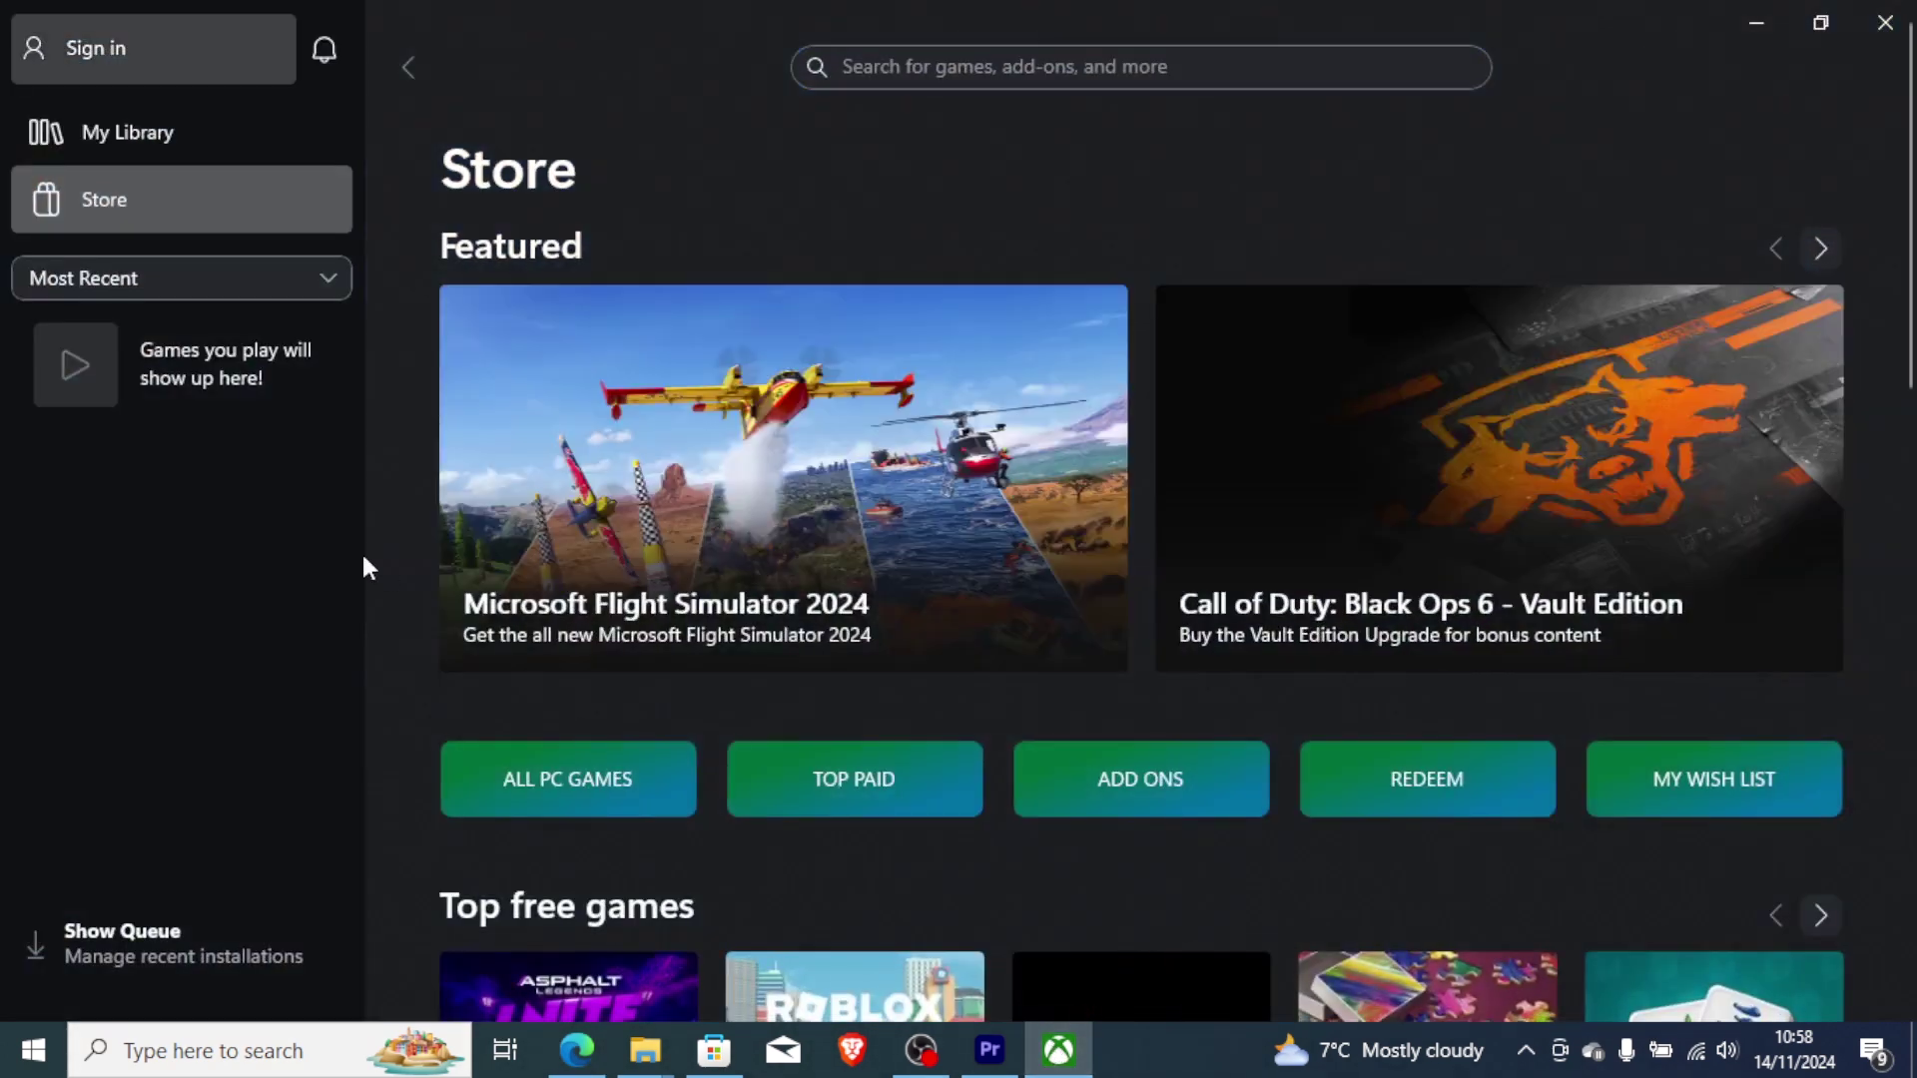
{"action": "left_click", "coordinate": [138, 52]}
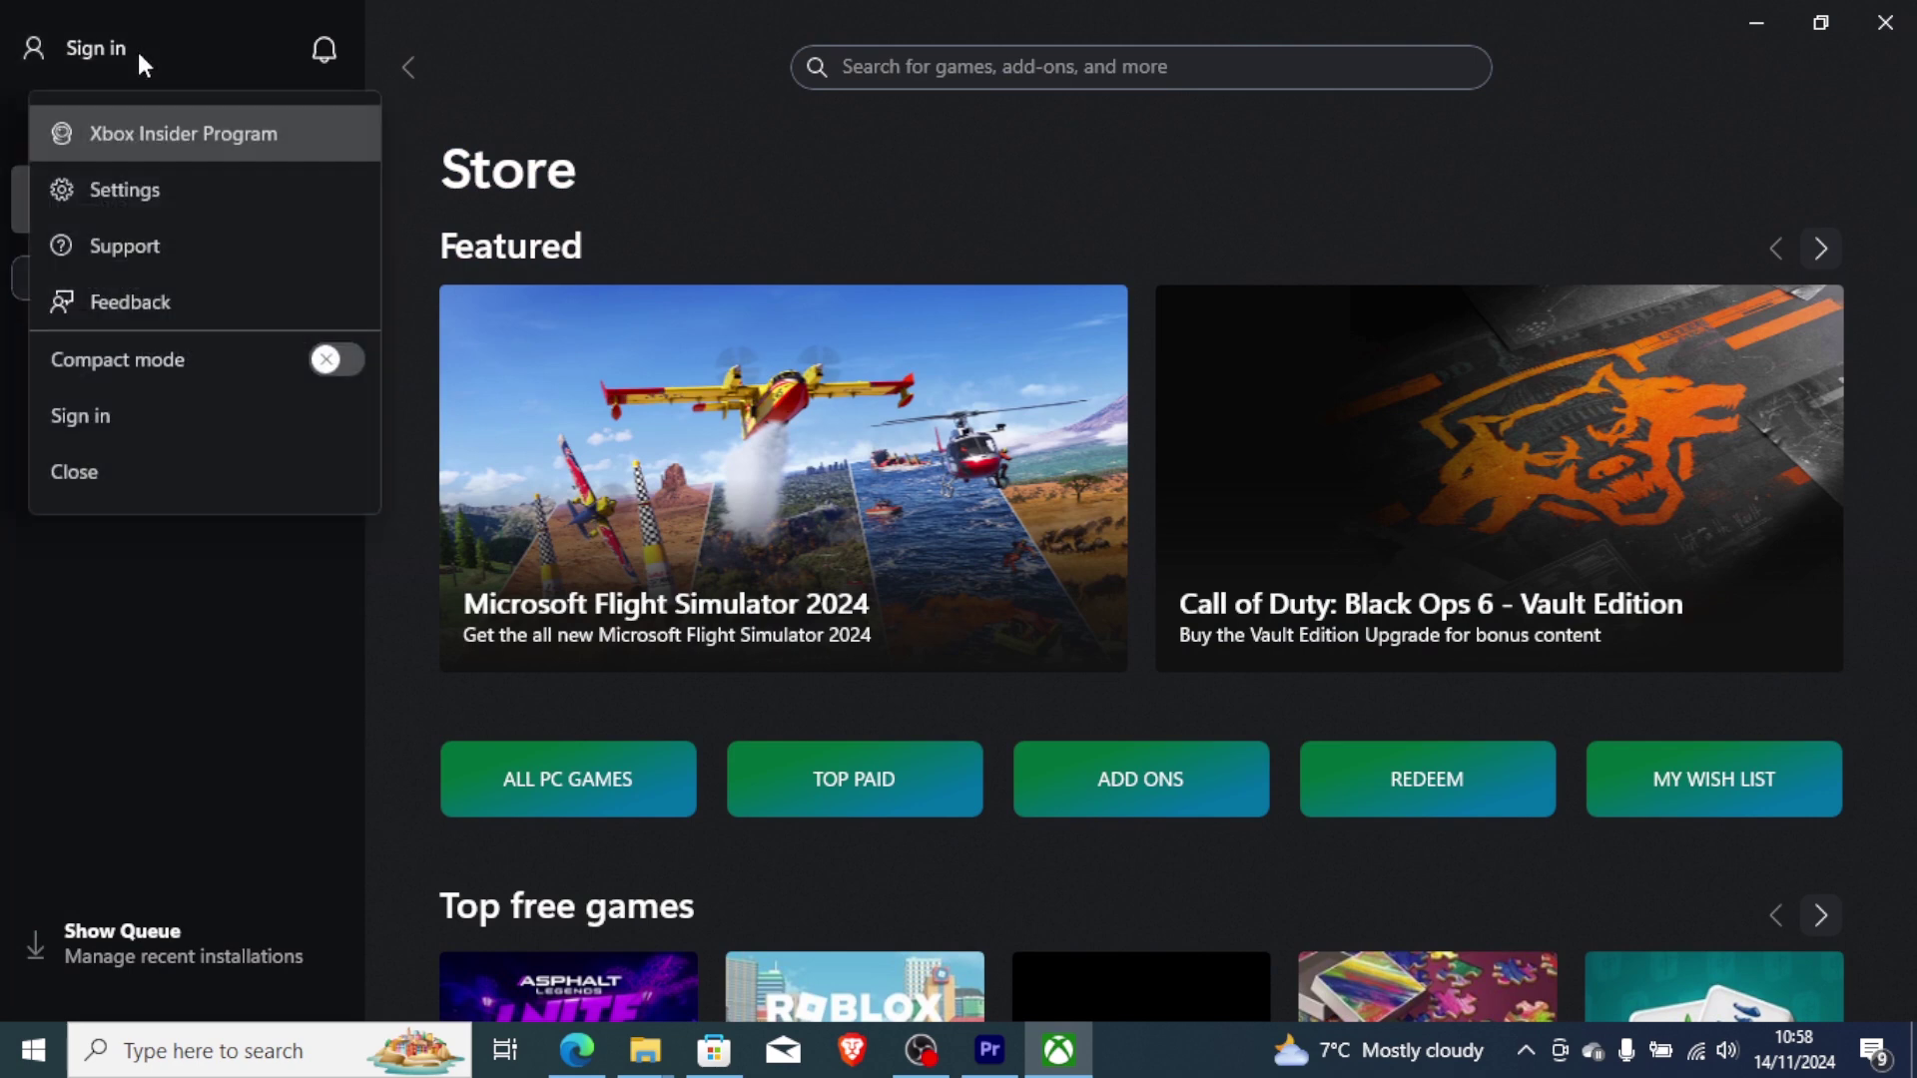
{"action": "left_click", "coordinate": [155, 255]}
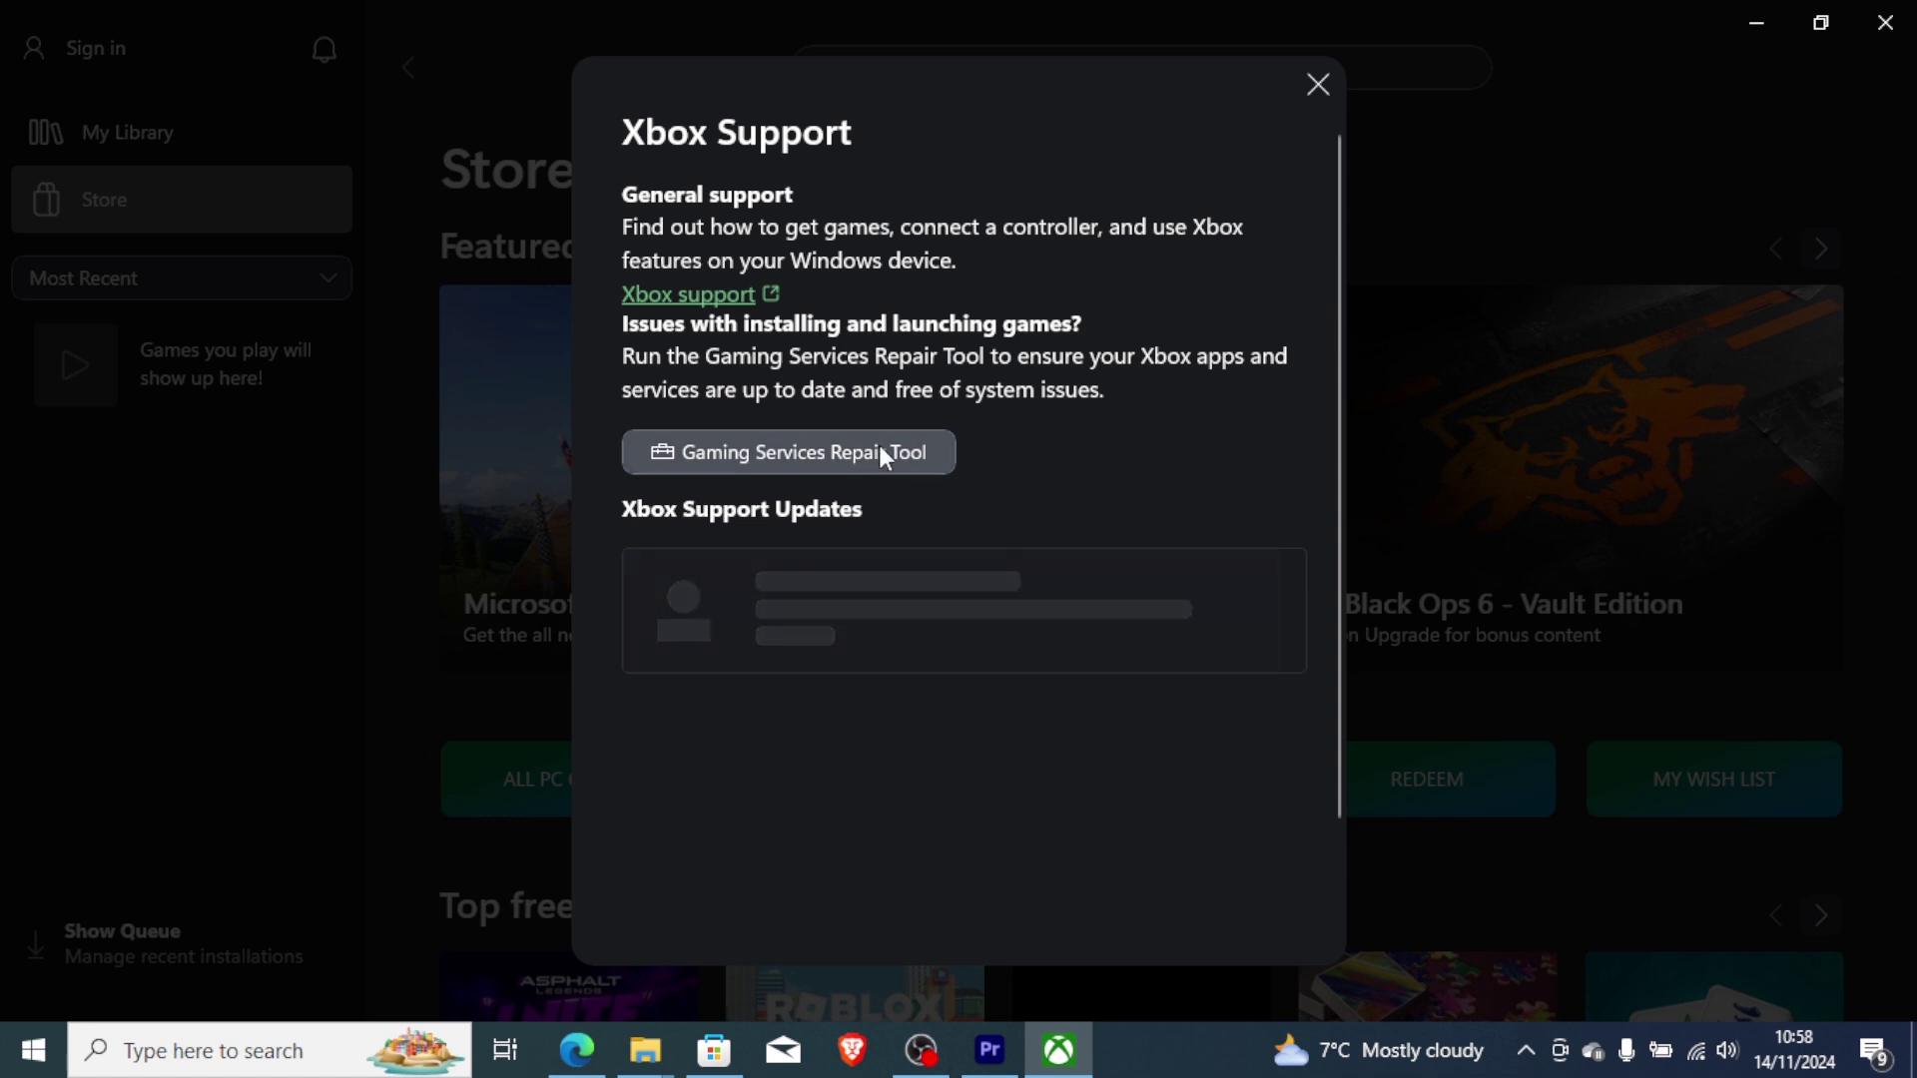
{"action": "left_click", "coordinate": [834, 455]}
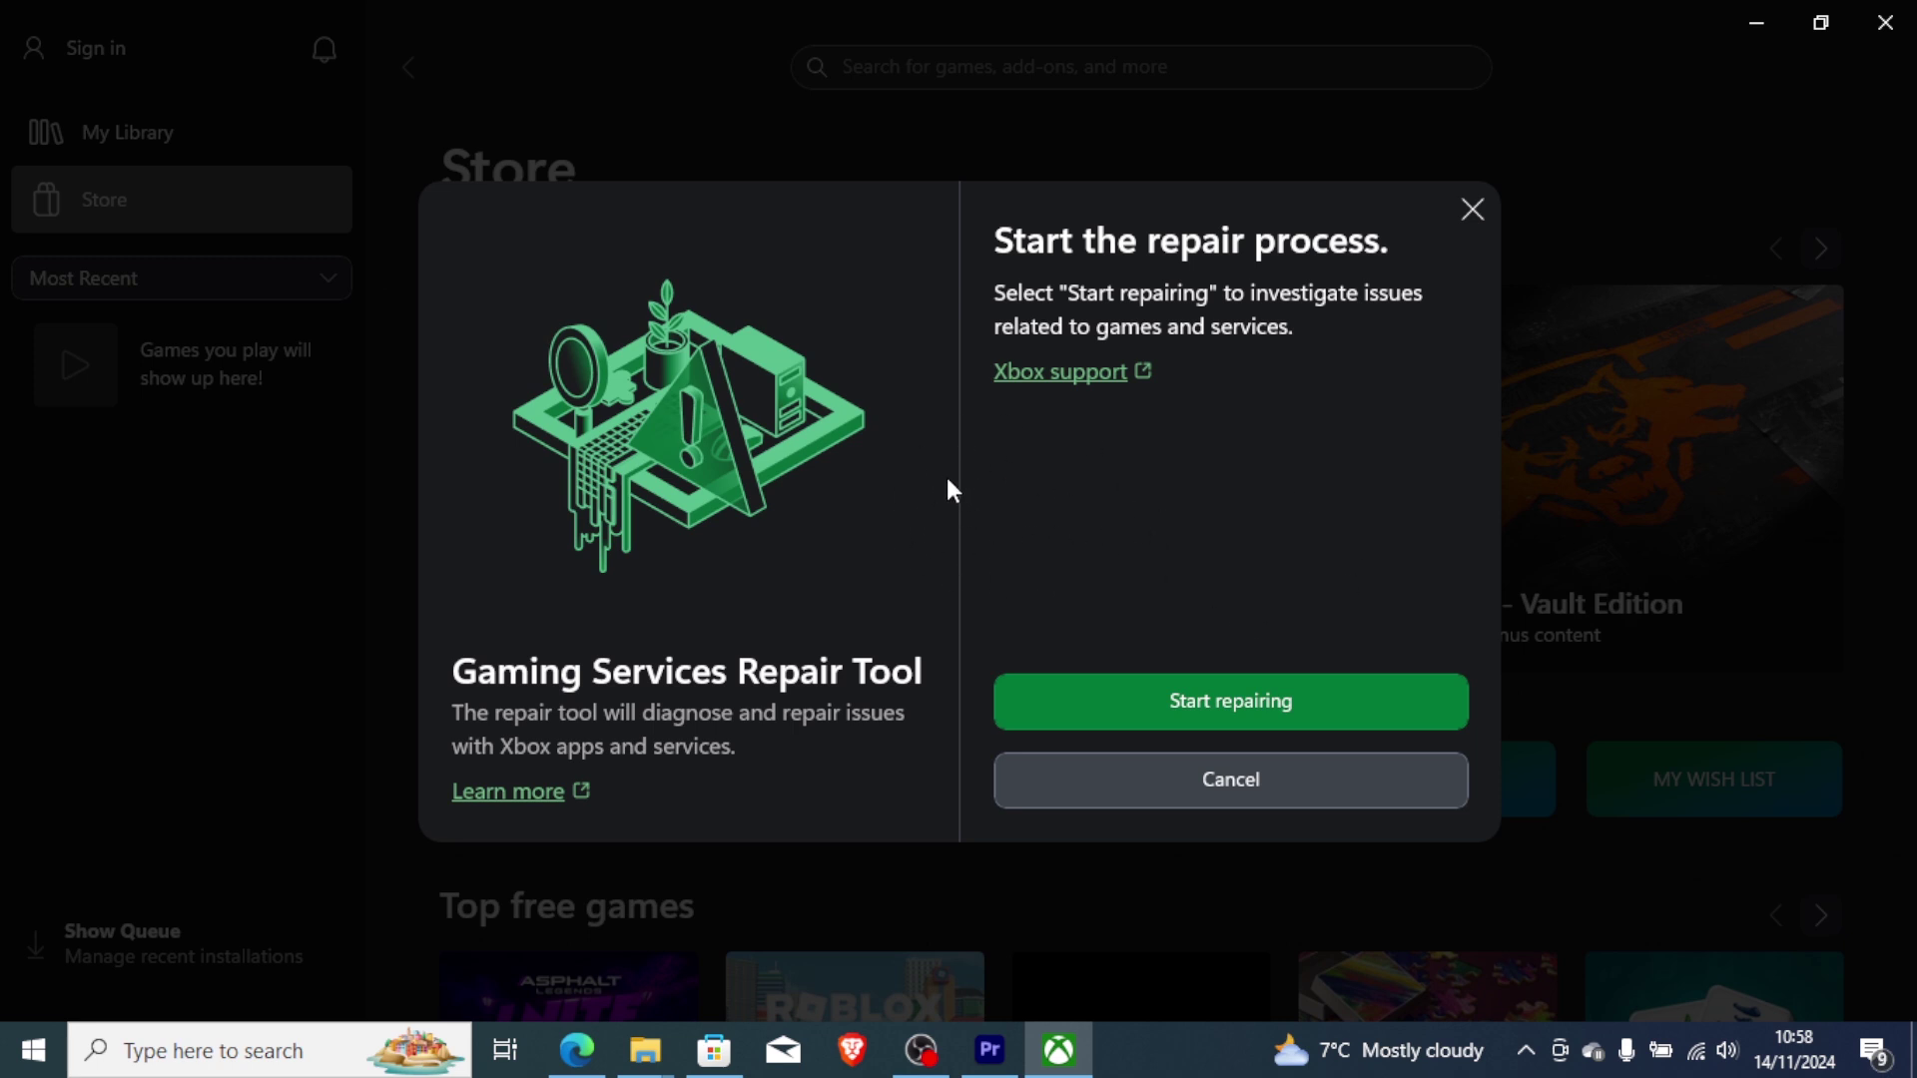
{"action": "left_click", "coordinate": [1472, 213]}
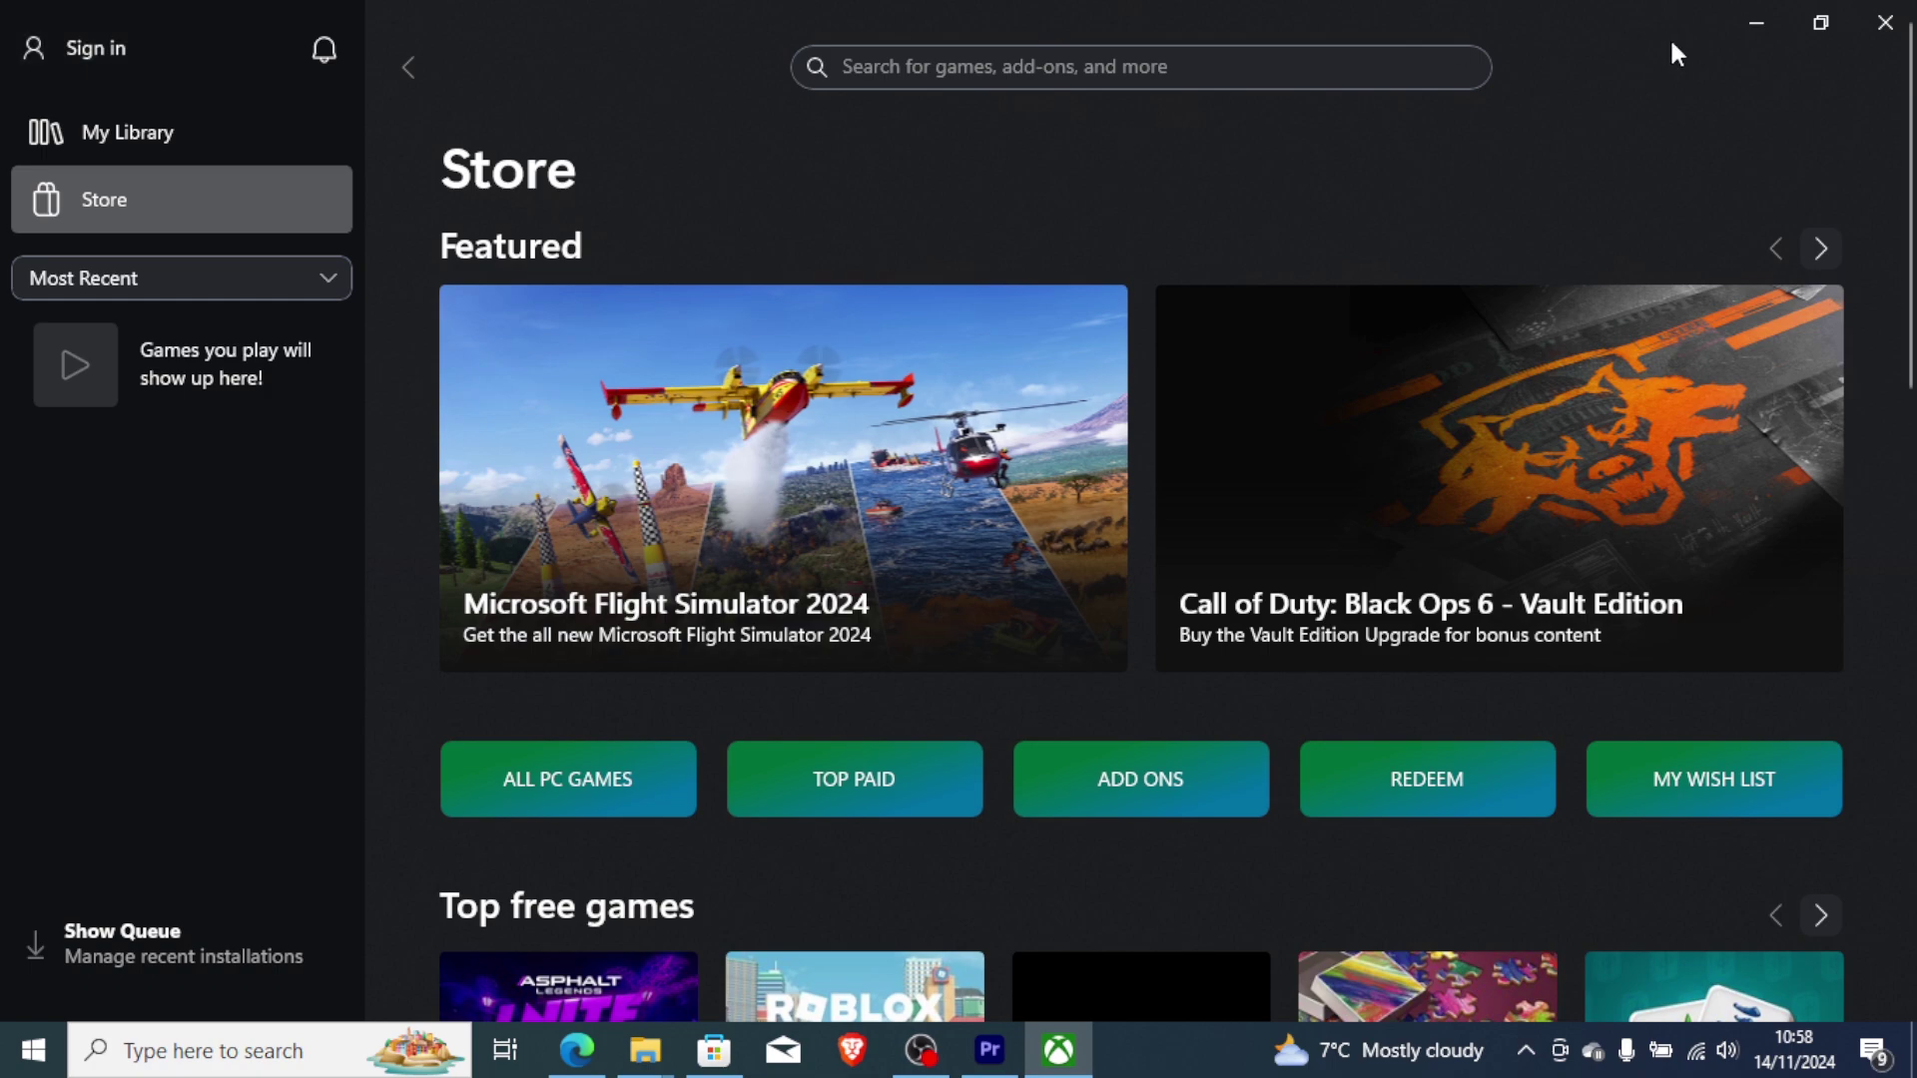
{"action": "left_click", "coordinate": [1767, 28]}
{"action": "left_click", "coordinate": [714, 1050]}
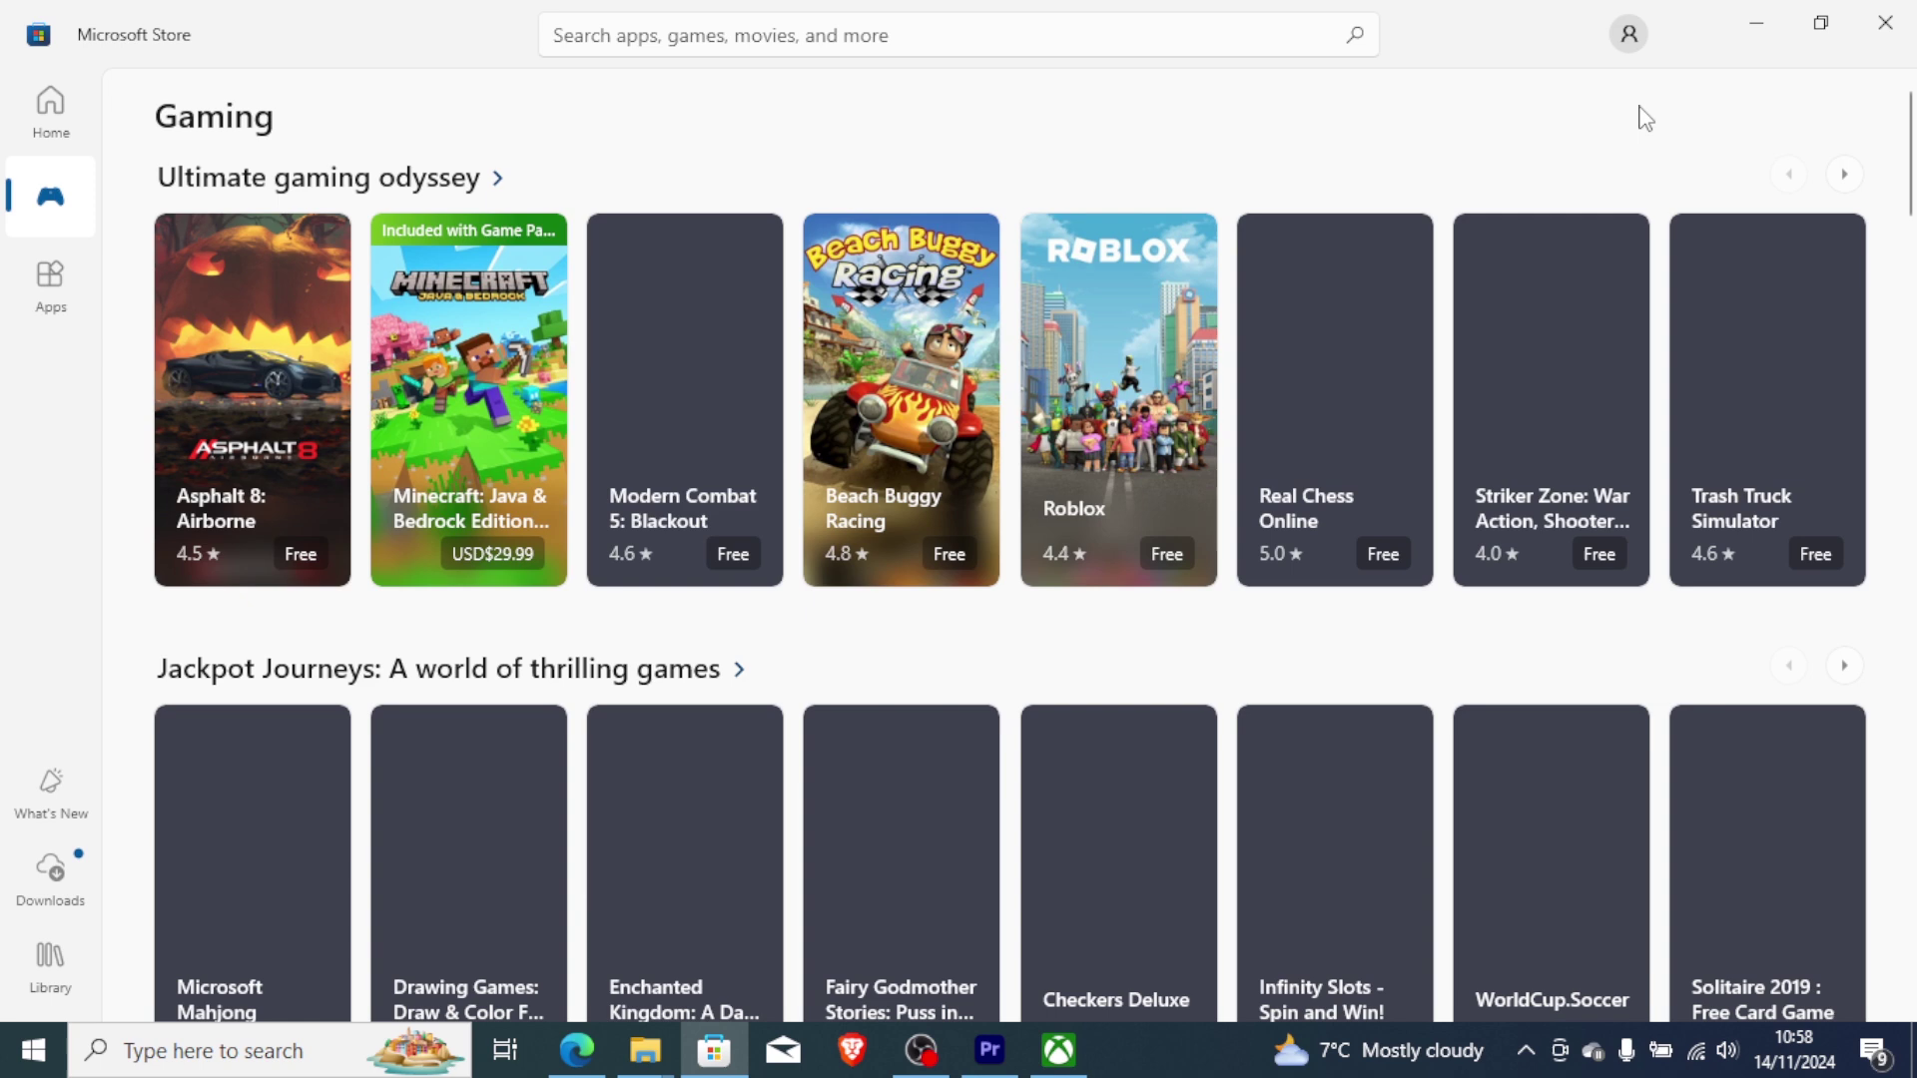
{"action": "left_click", "coordinate": [1755, 38]}
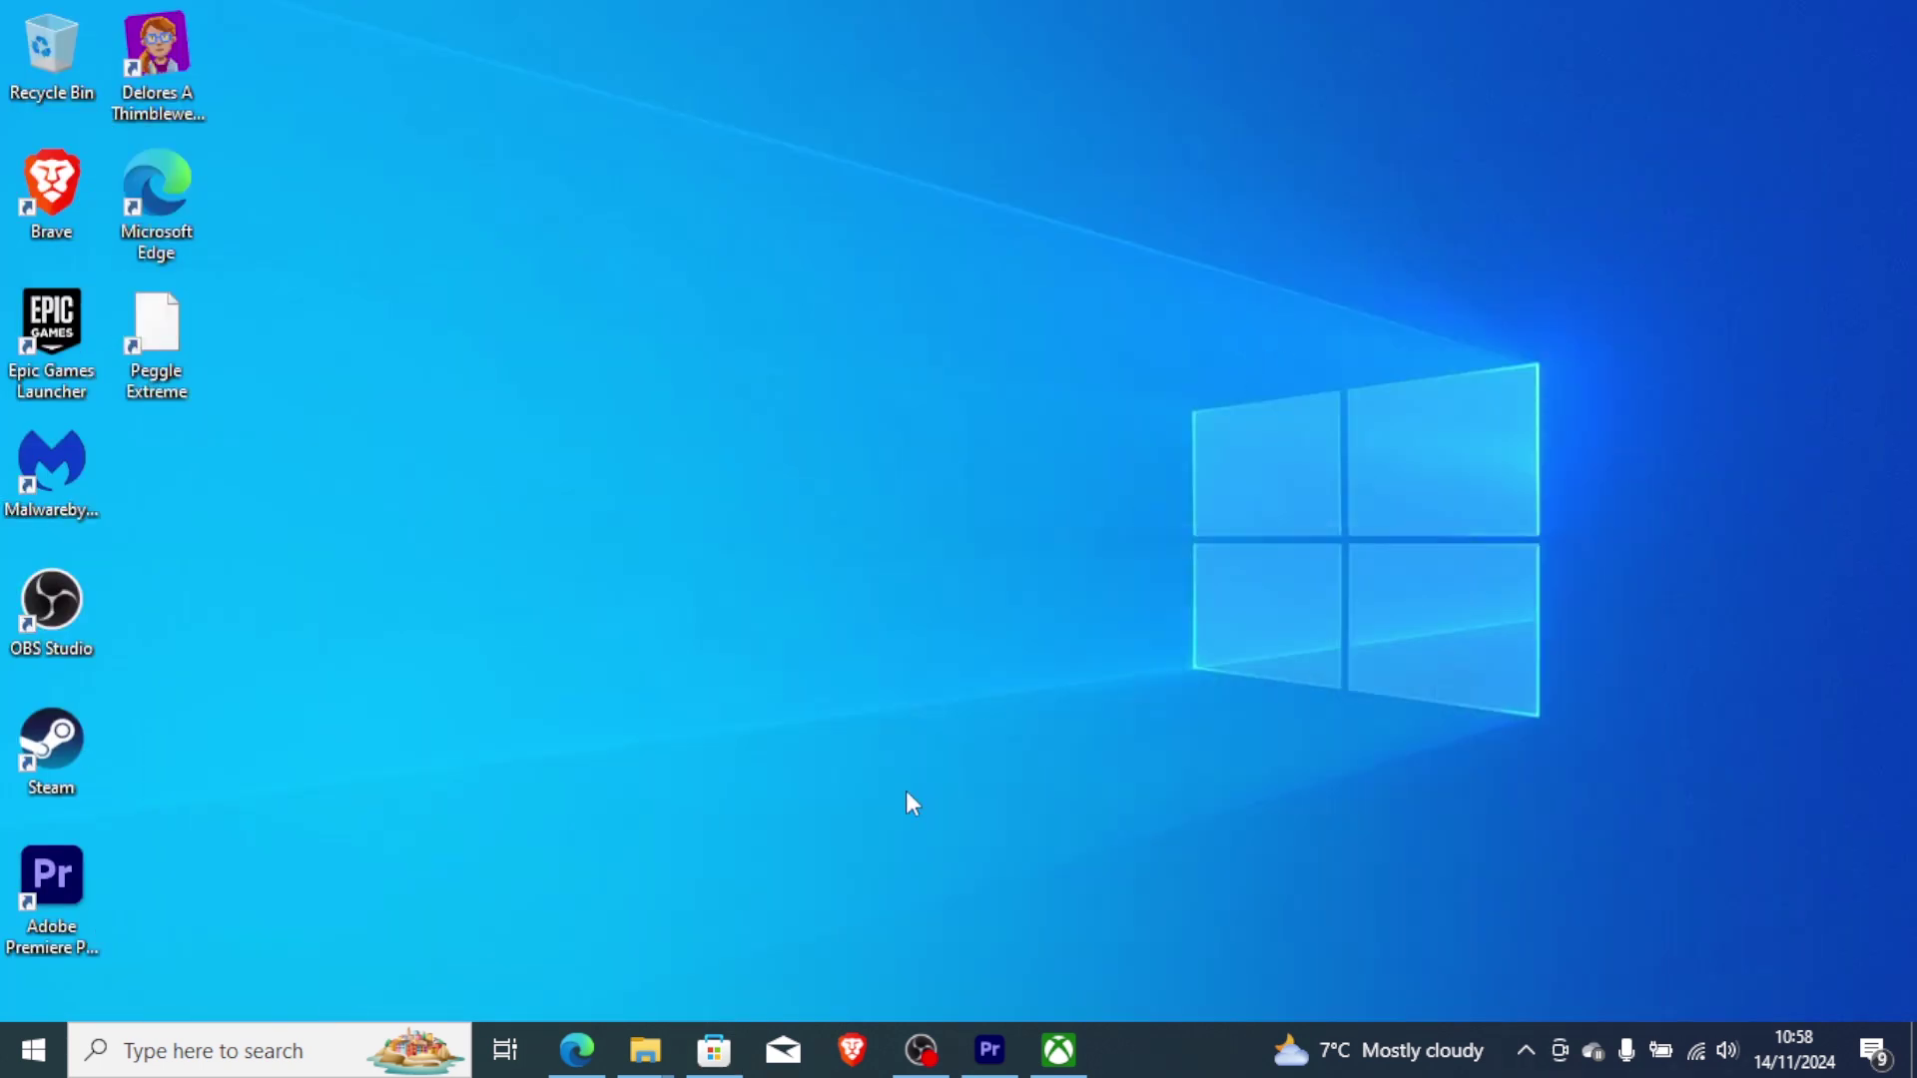
Step: Scroll through the 'we can't sync' Reddit comments, then return to the Xbox Status page's top
{"action": "left_click", "coordinate": [573, 1059]}
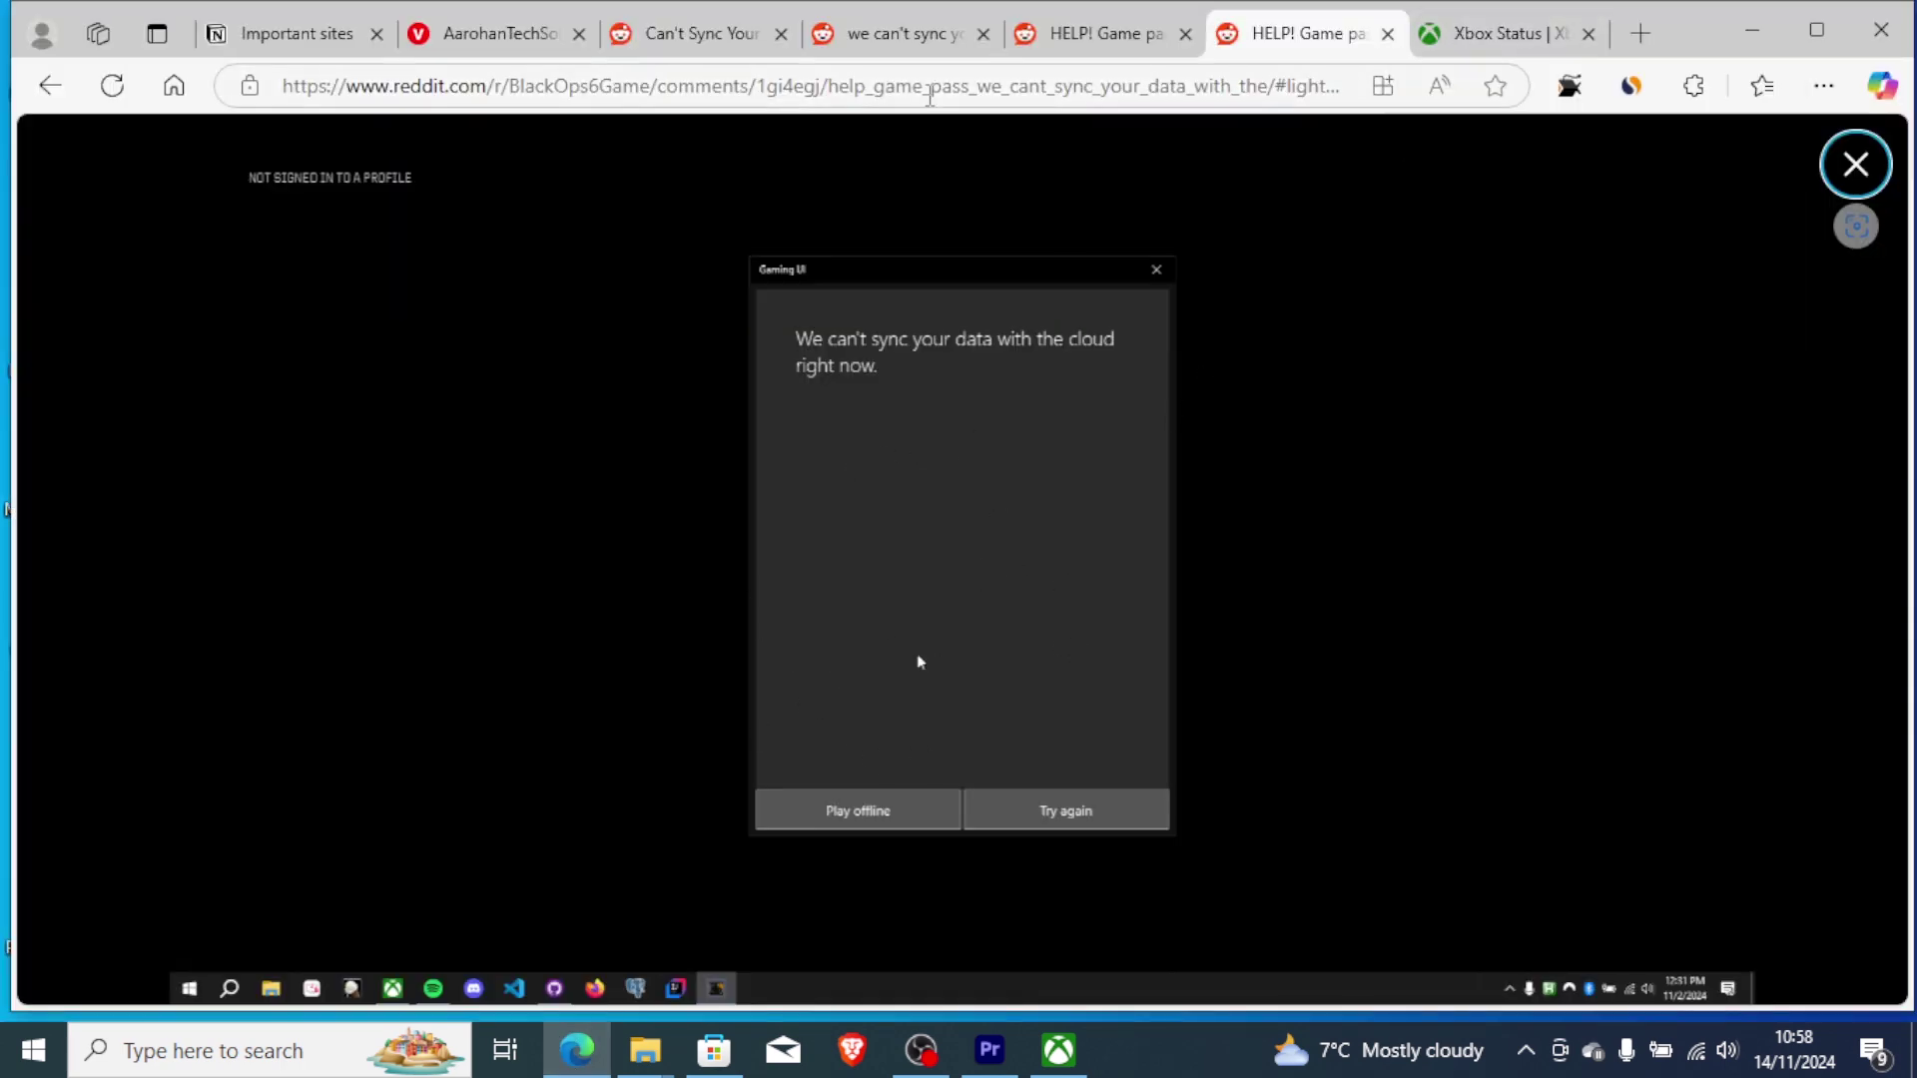
{"action": "left_click", "coordinate": [903, 38]}
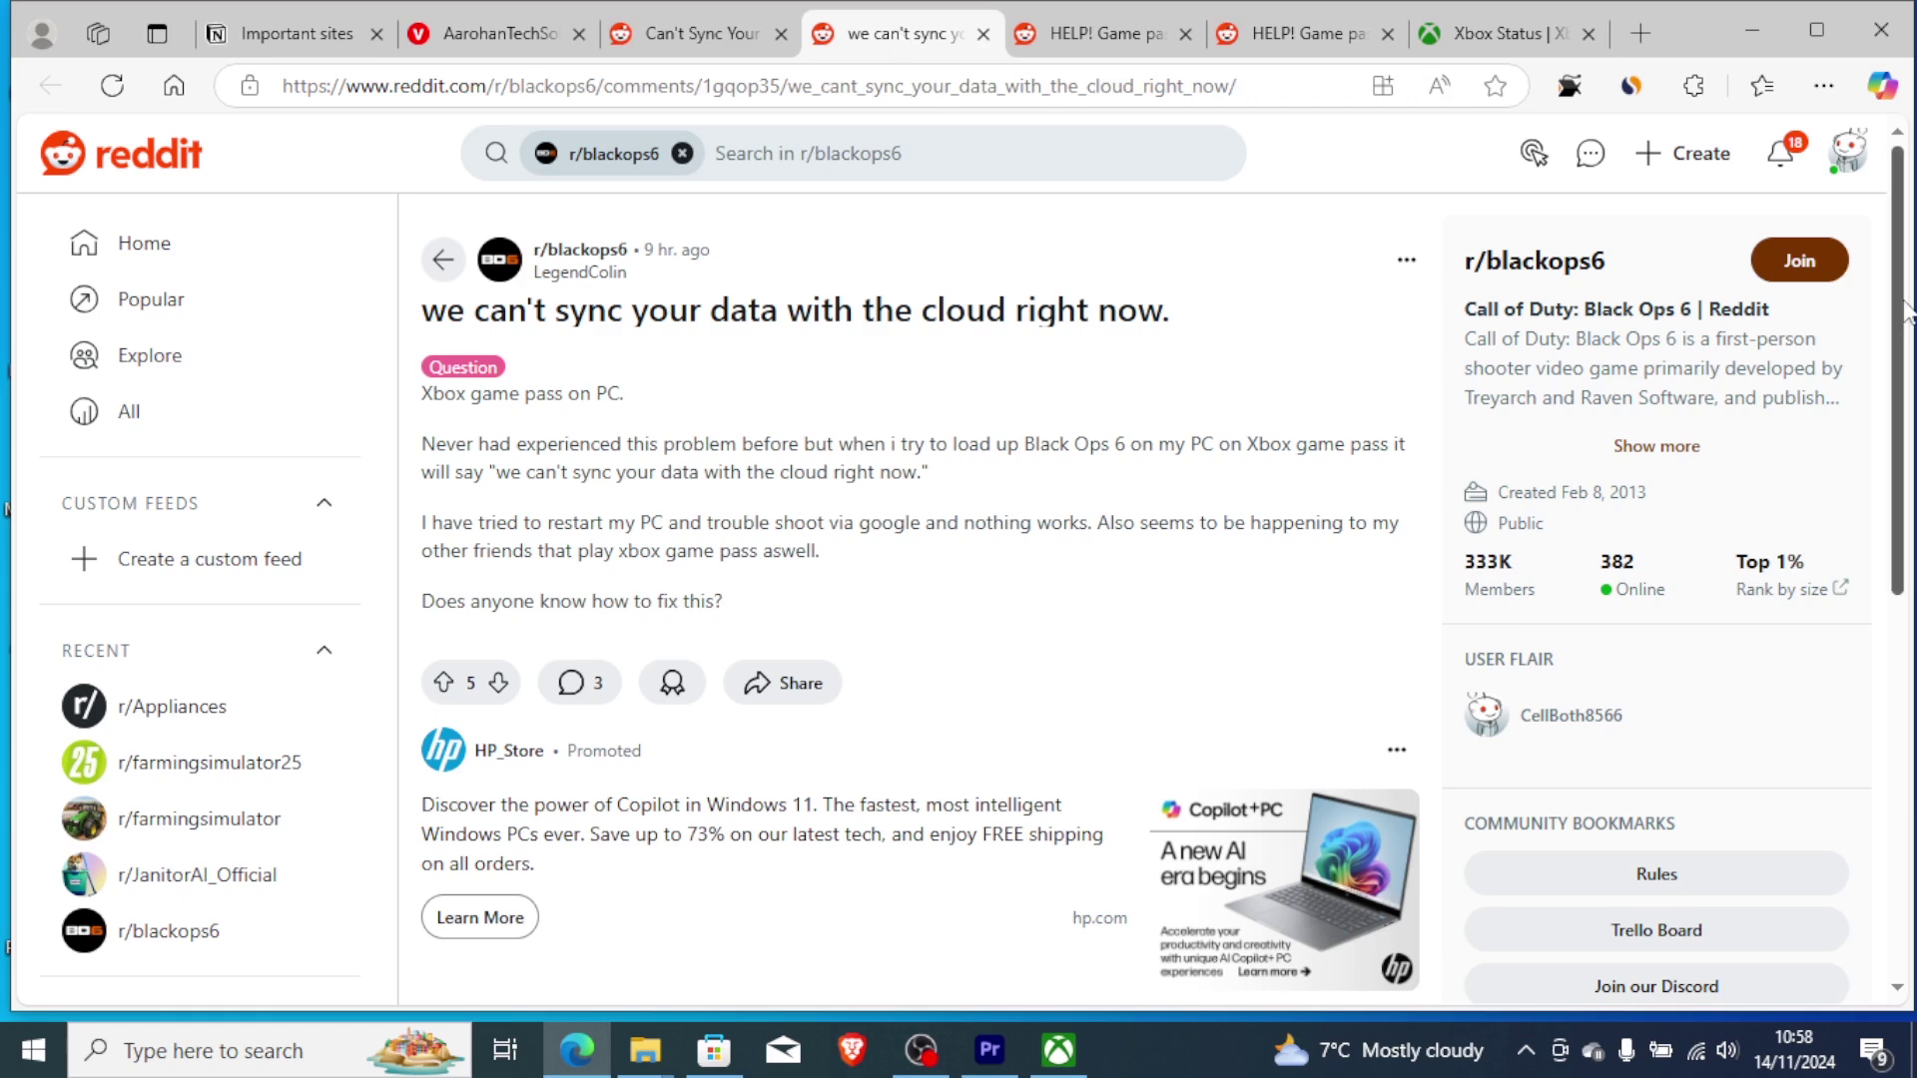
{"action": "left_click_drag", "start_coordinate": [1898, 297], "coordinate": [1907, 711]}
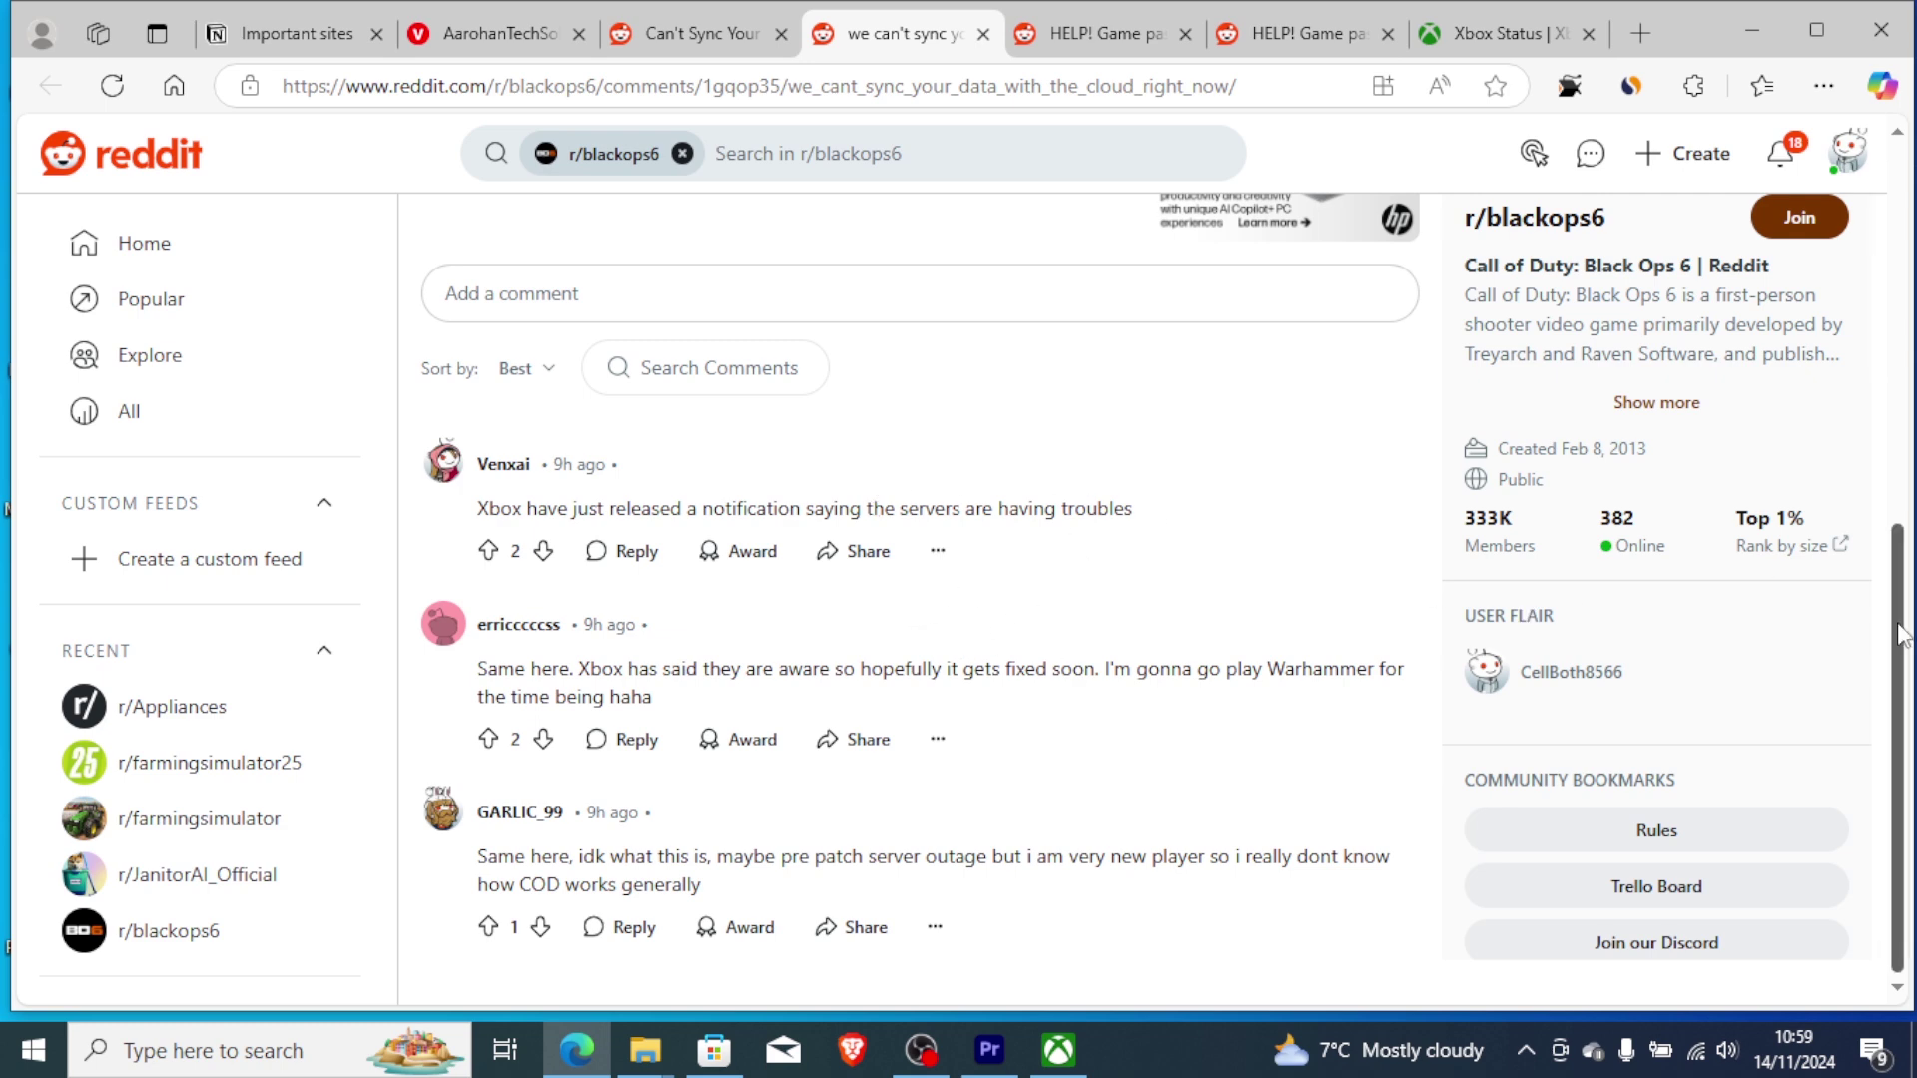
{"action": "left_click_drag", "start_coordinate": [1898, 629], "coordinate": [1890, 461]}
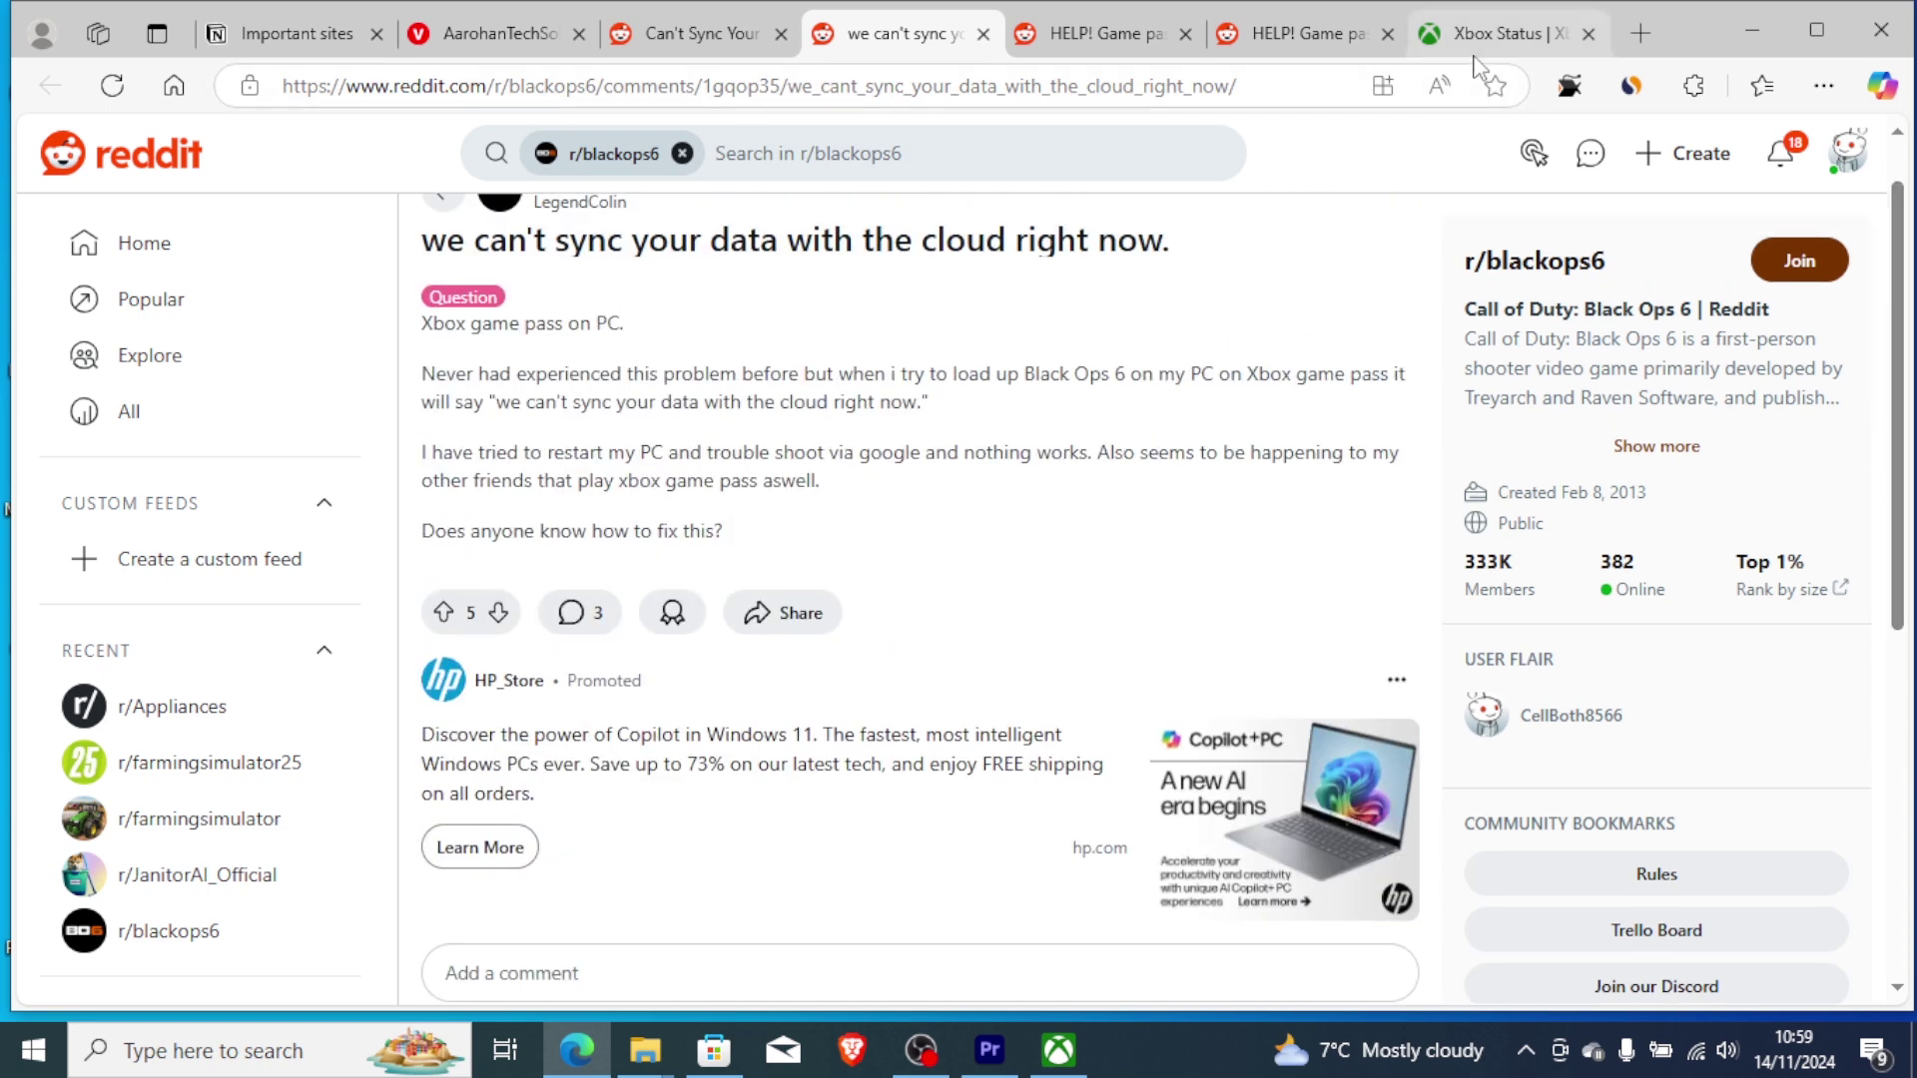
{"action": "left_click", "coordinate": [1502, 35]}
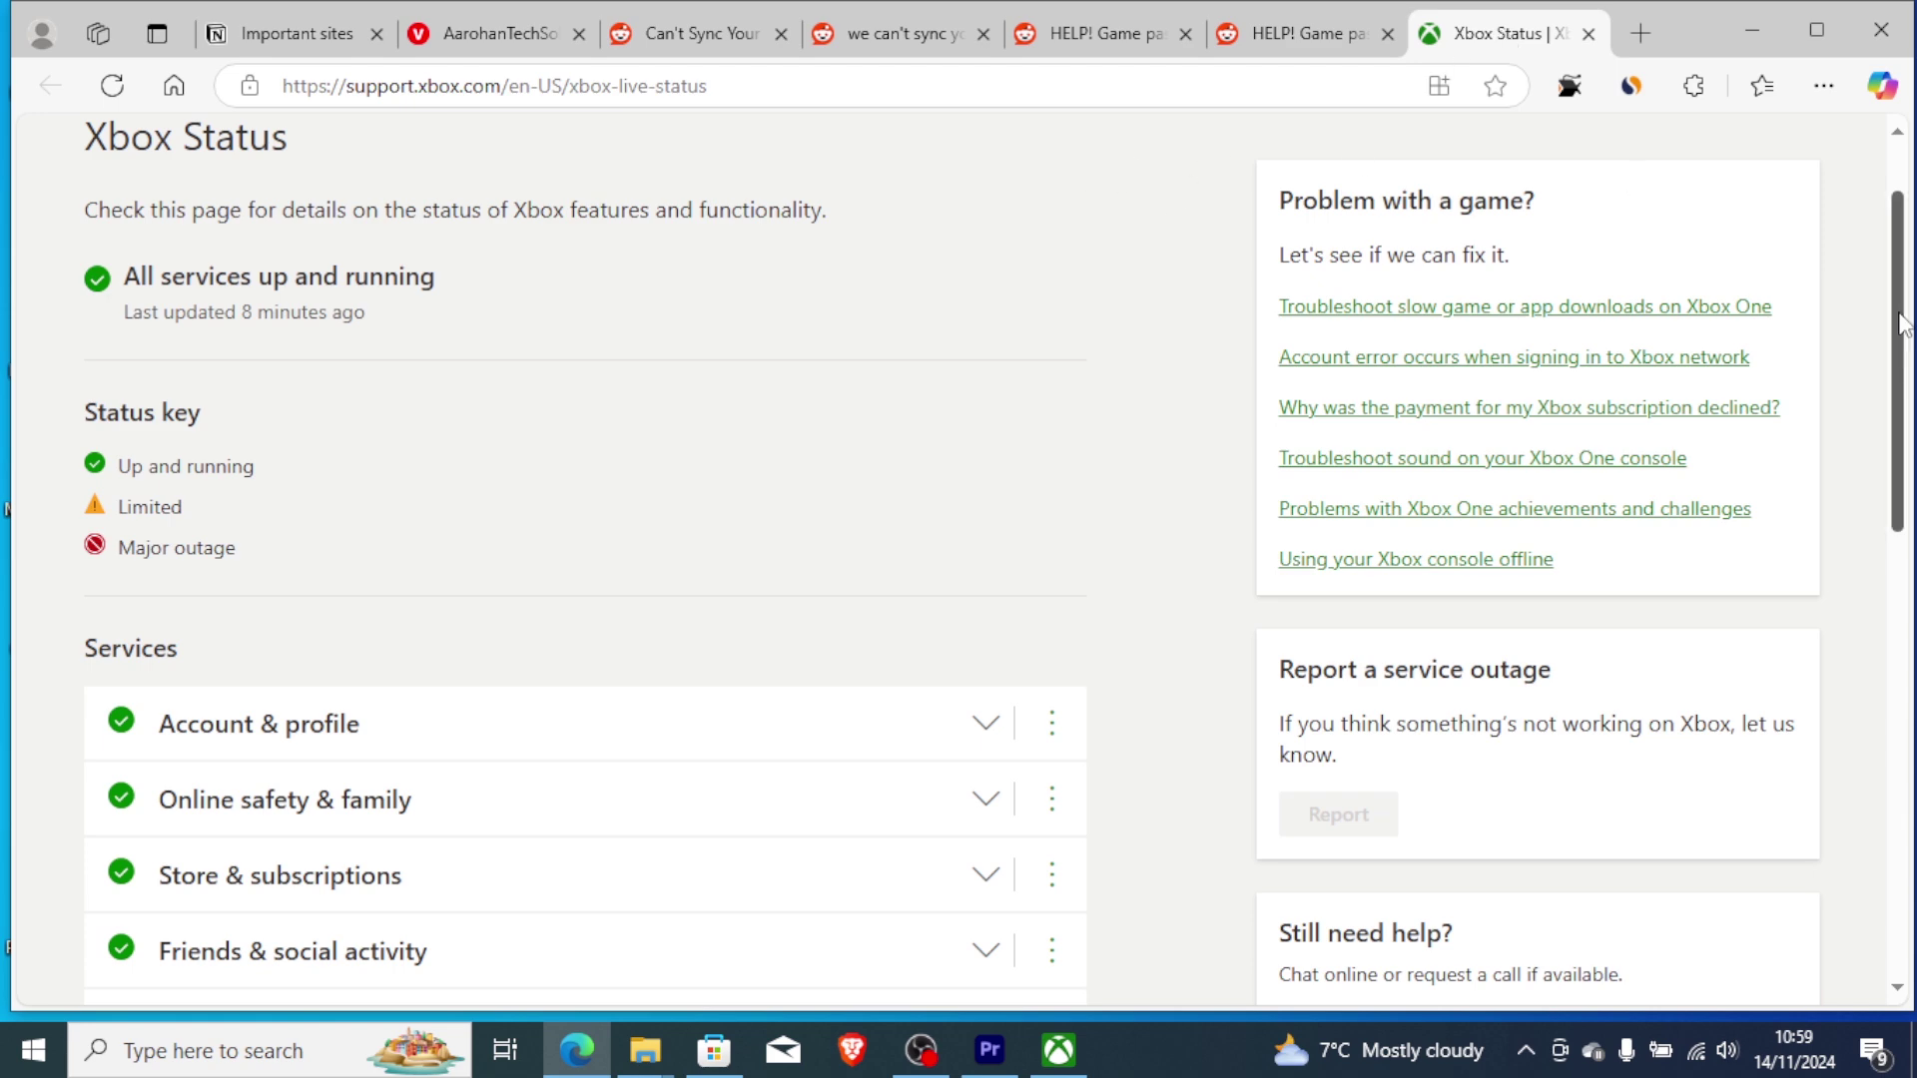
{"action": "scroll", "coordinate": [1902, 205], "scroll_direction": "up", "scroll_amount": 2}
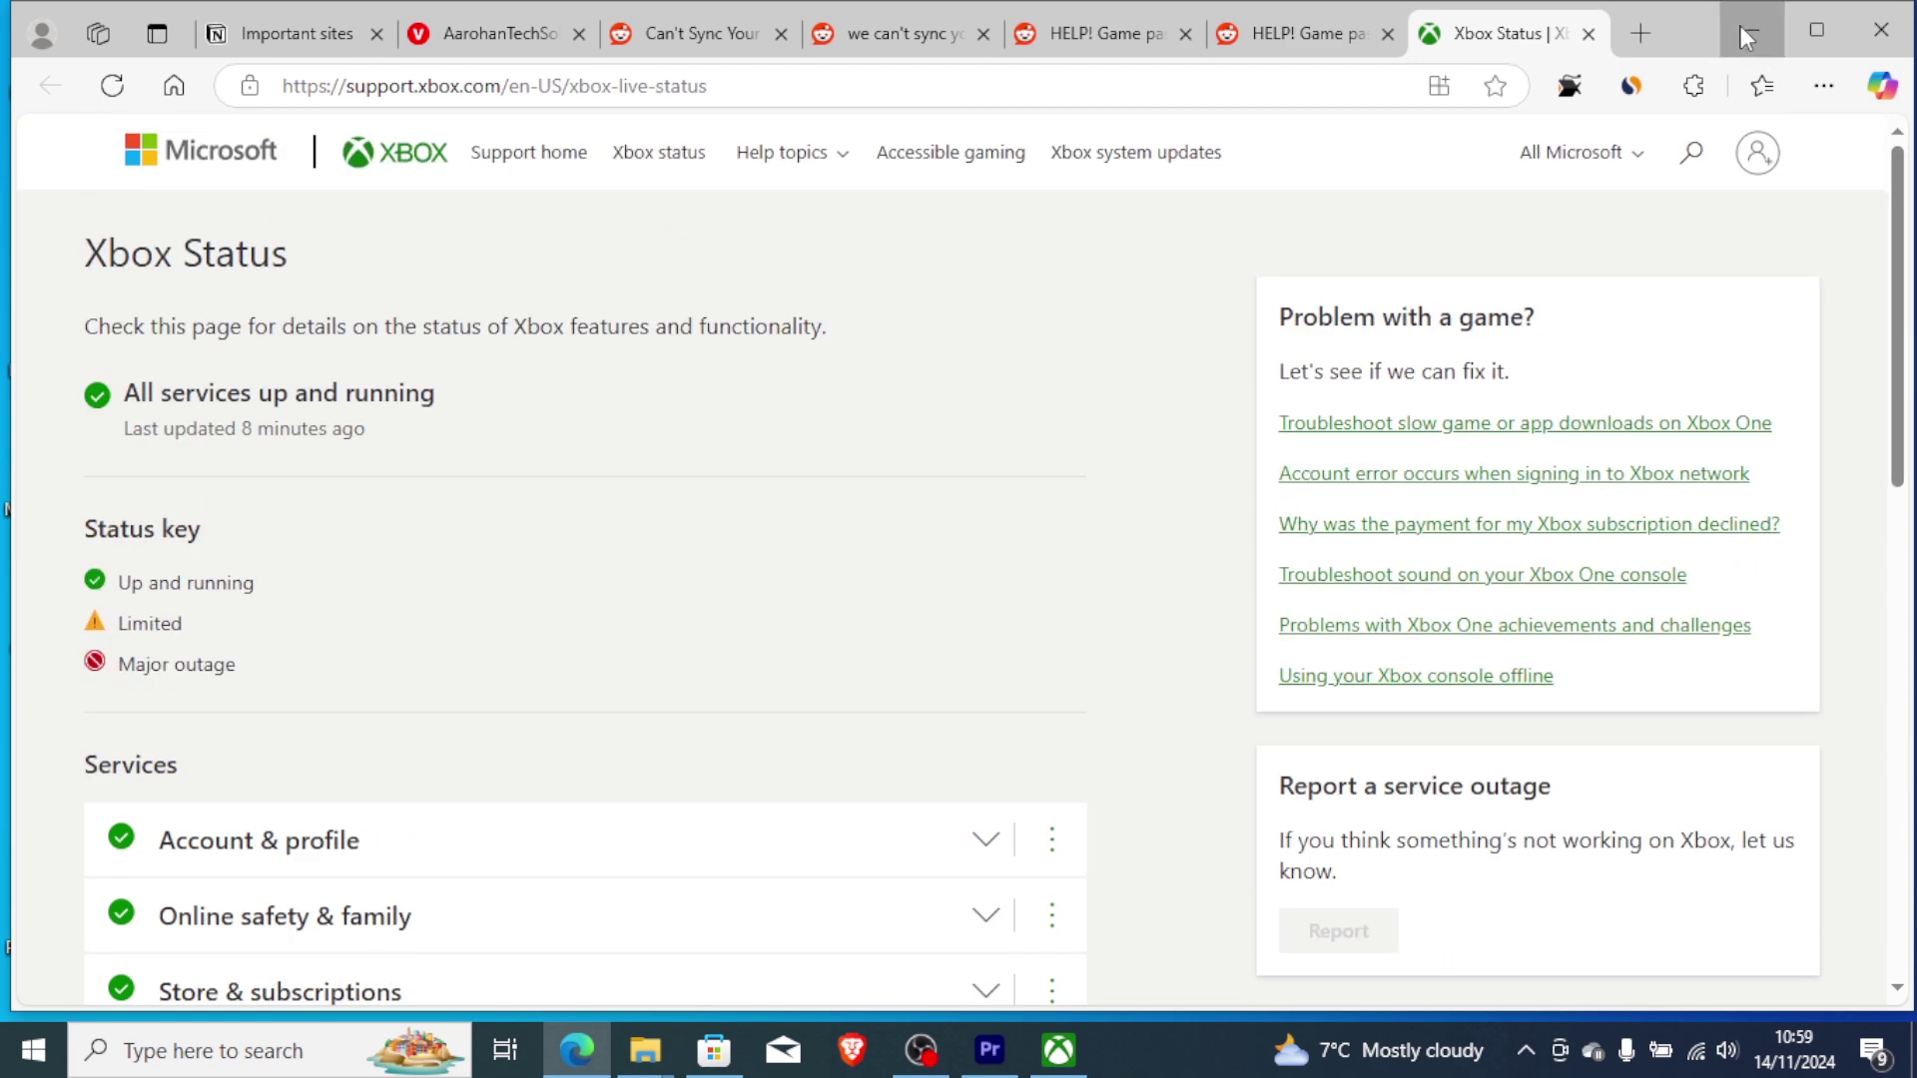